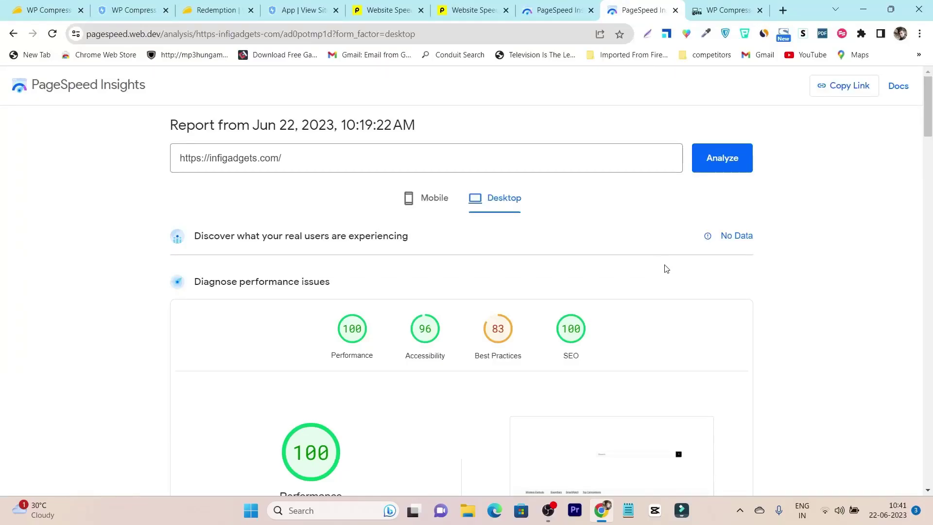
Compare infigadgets.com's mobile and desktop PageSpeed scores, then view Pingdom's grade A 95 result
scroll(666, 268, "down", 3)
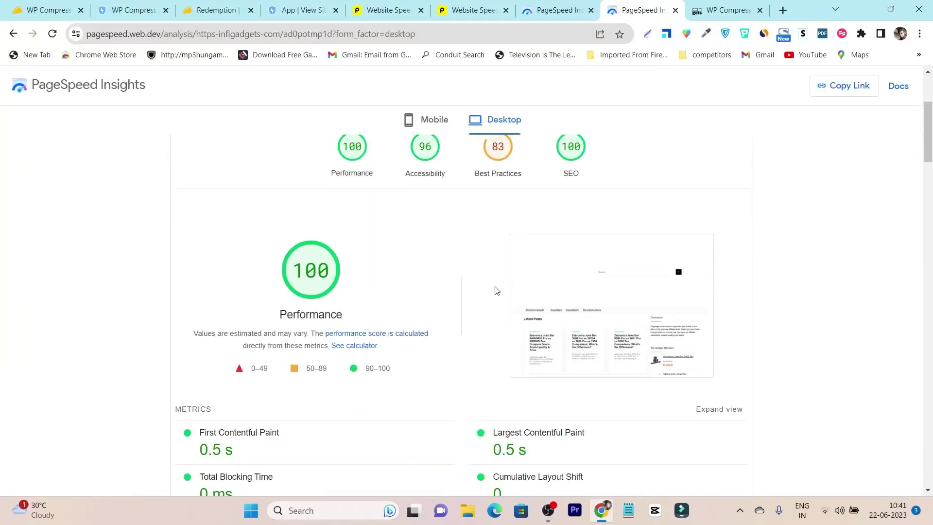
scroll(496, 290, "up", 3)
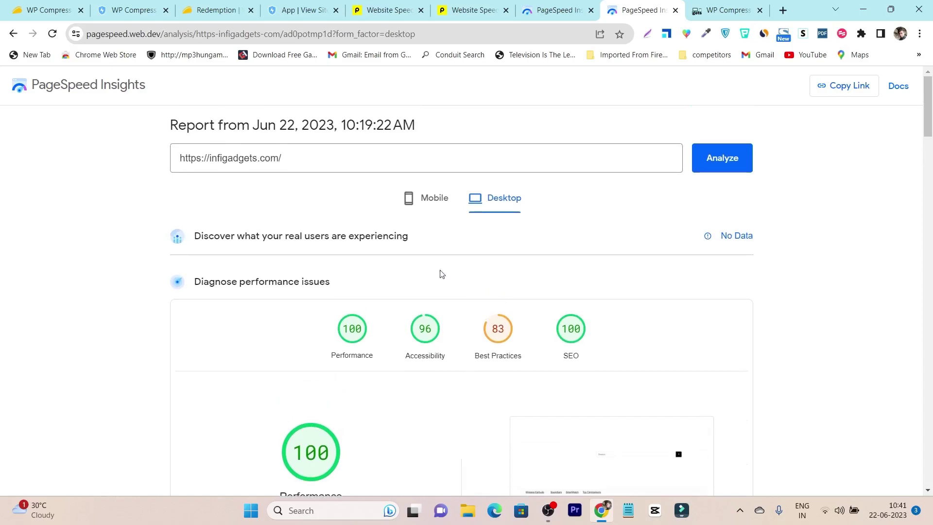
scroll(326, 159, "down", 2)
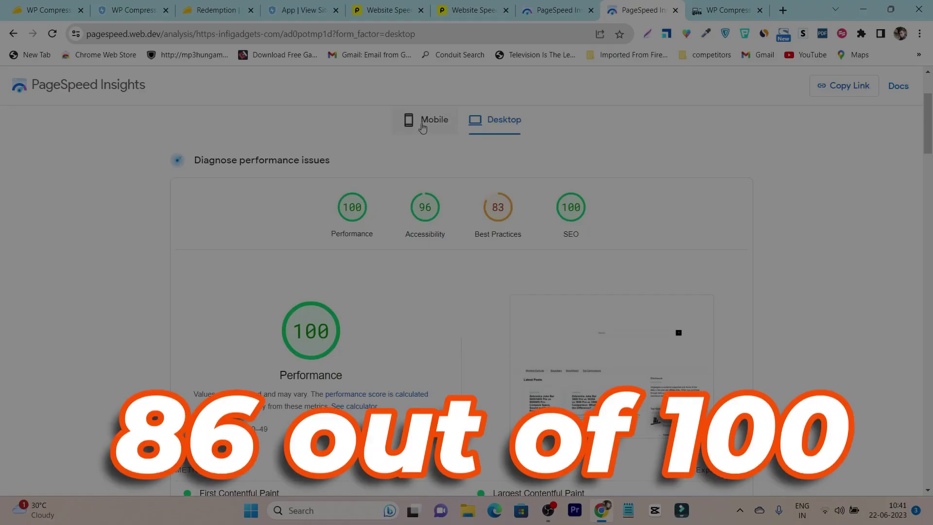
left_click(423, 125)
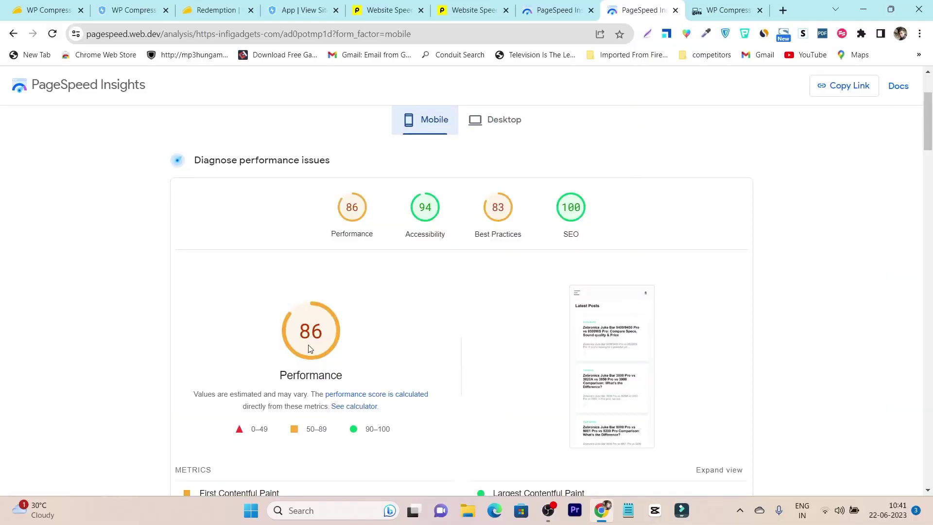
left_click(498, 119)
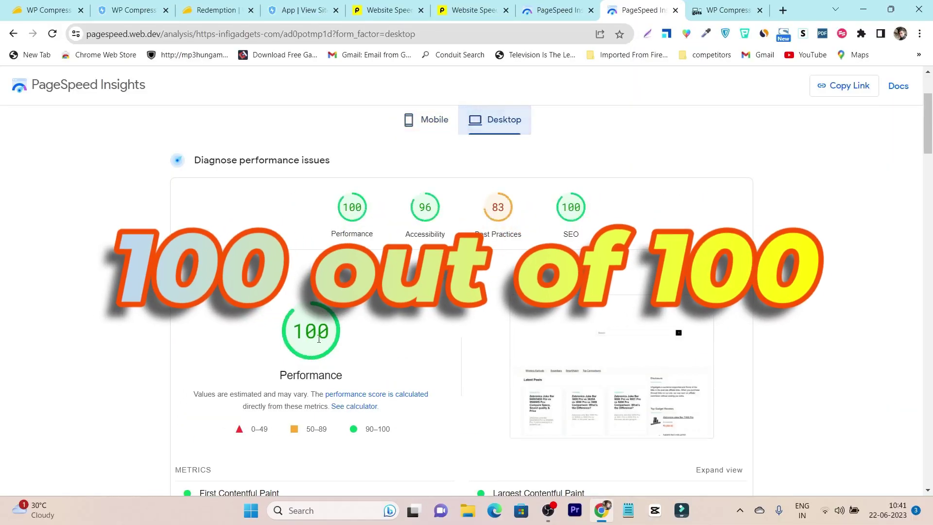
scroll(449, 371, "up", 2)
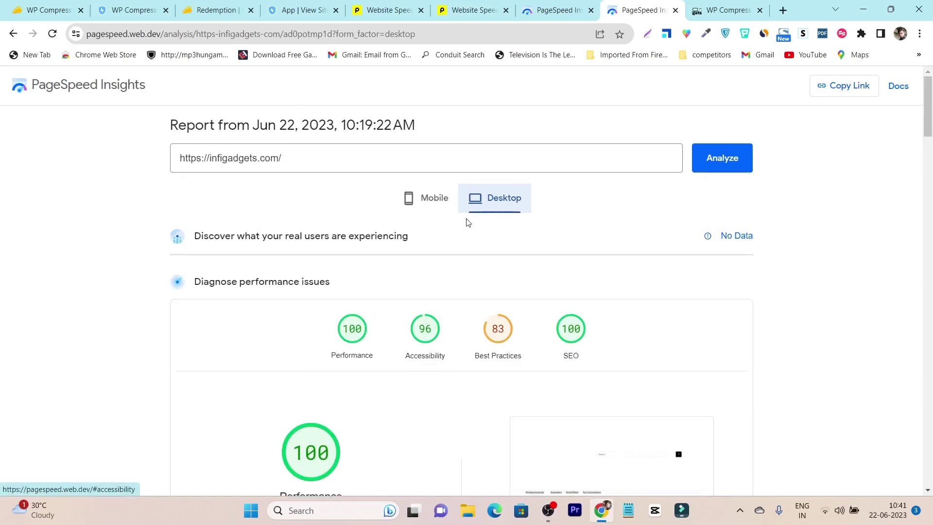
left_click(469, 15)
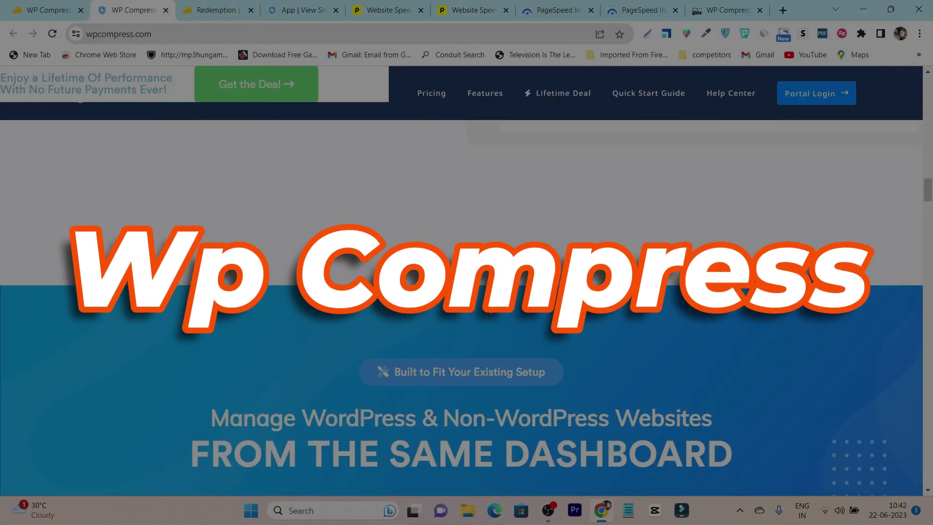
Scroll through wpcompress.com and highlight the Real-Time Optimization + CDN heading
scroll(489, 313, "up", 15)
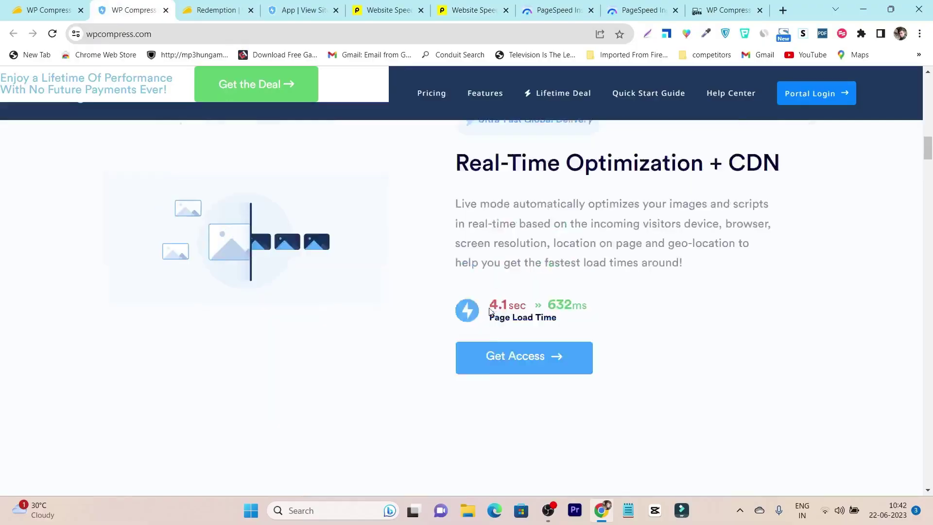
scroll(488, 339, "up", 15)
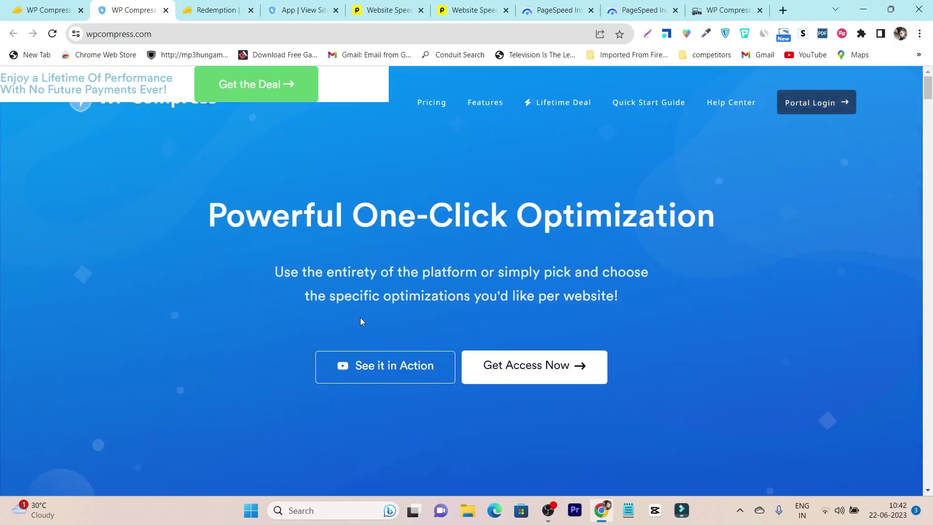
scroll(475, 312, "down", 6)
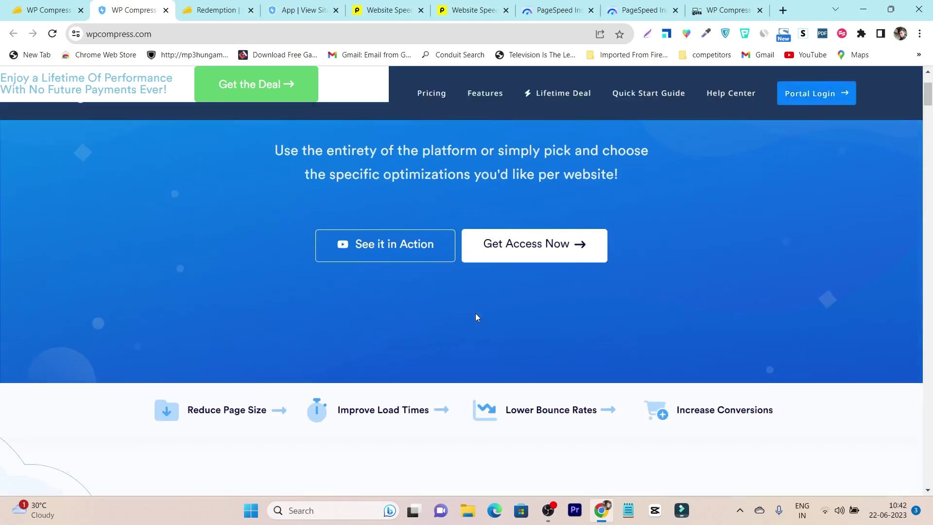
scroll(471, 335, "down", 10)
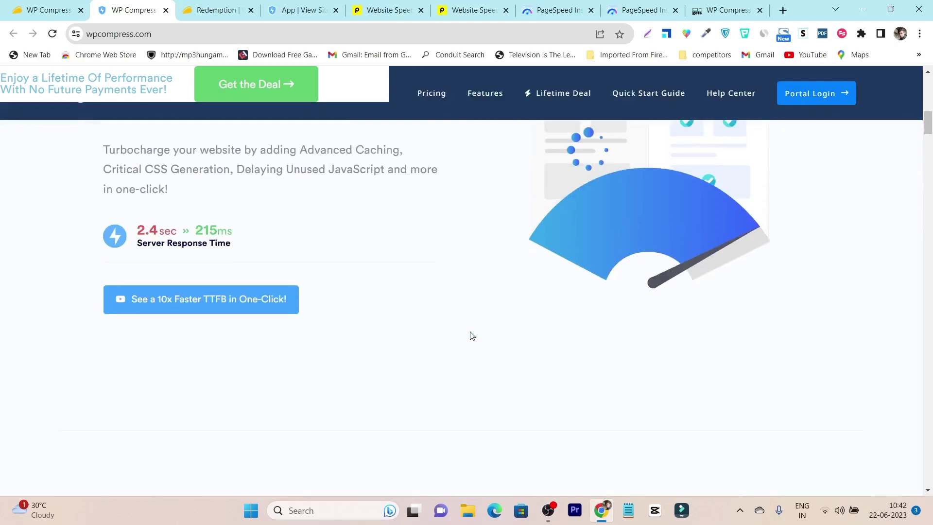
scroll(471, 336, "down", 7)
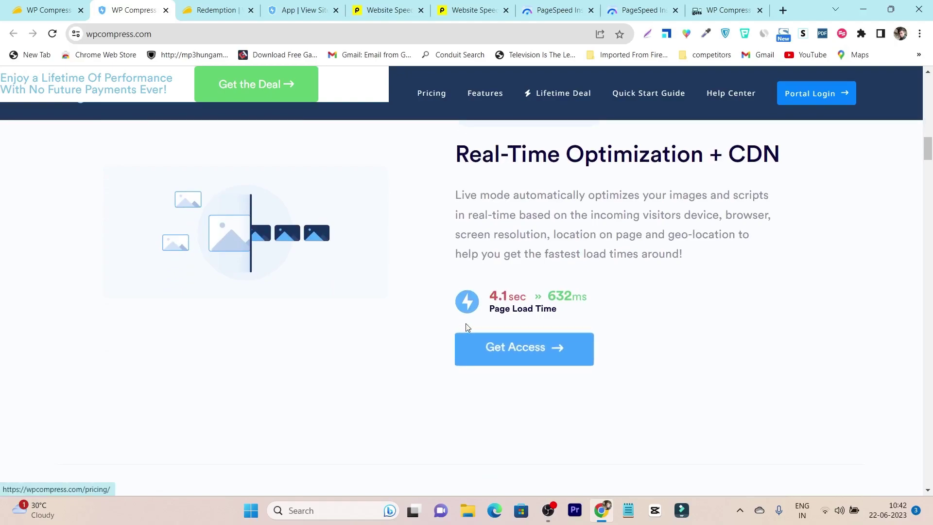
scroll(466, 327, "down", 5)
scroll(454, 323, "down", 2)
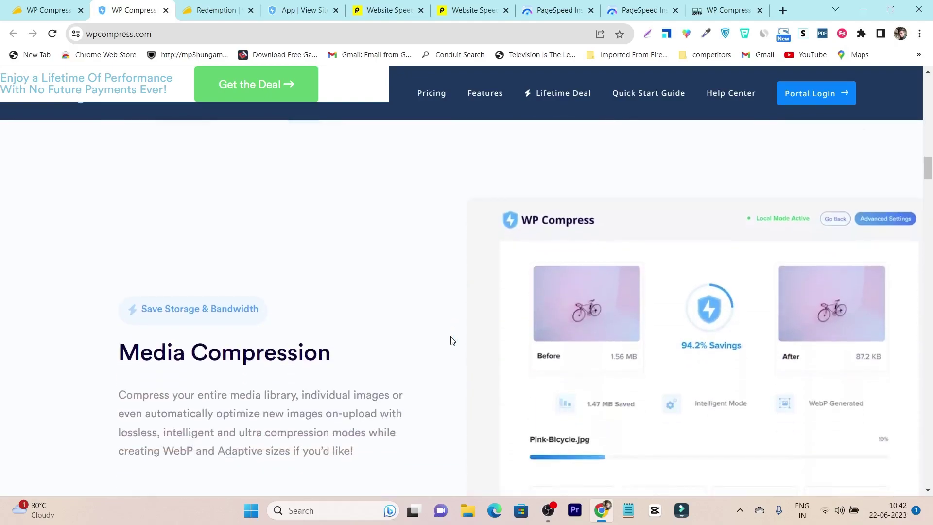
scroll(500, 330, "up", 10)
left_click_drag(785, 278, 457, 277)
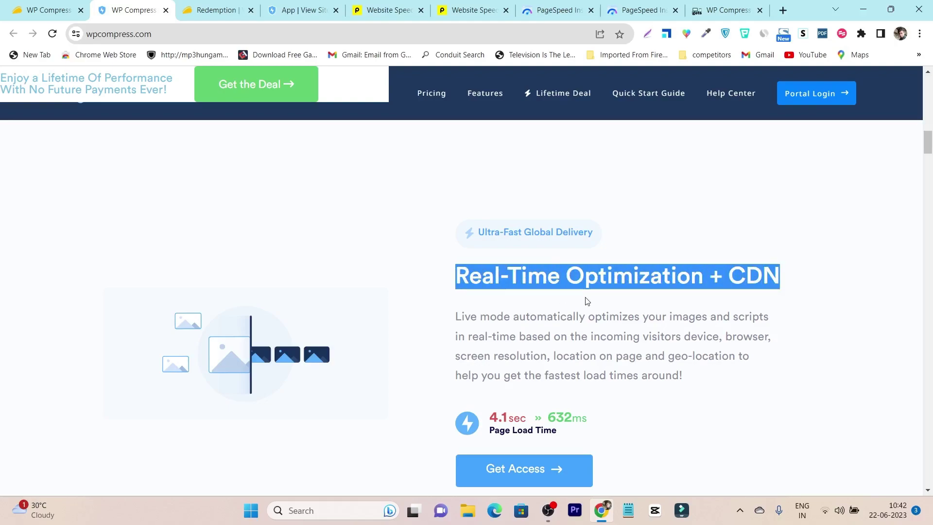
Review the Media Compression features, highlighting the word WebP
scroll(587, 301, "down", 9)
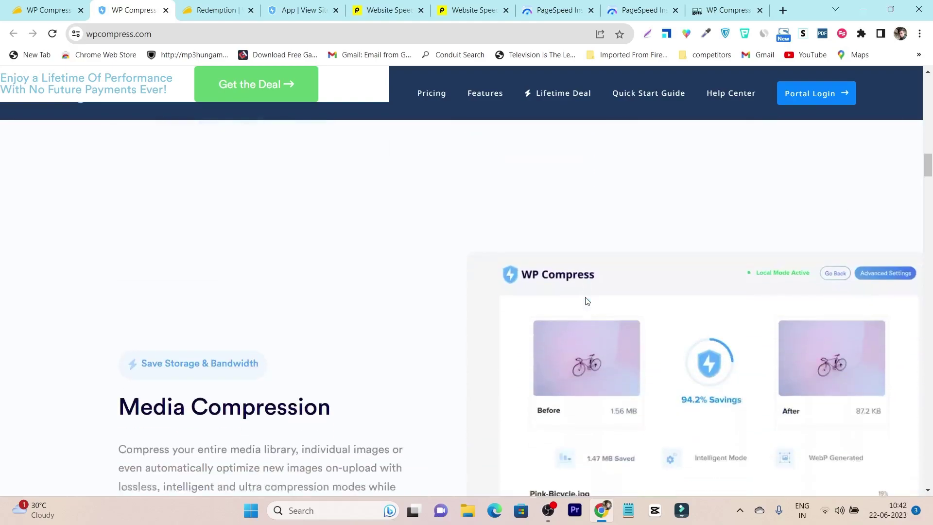
scroll(587, 301, "down", 1)
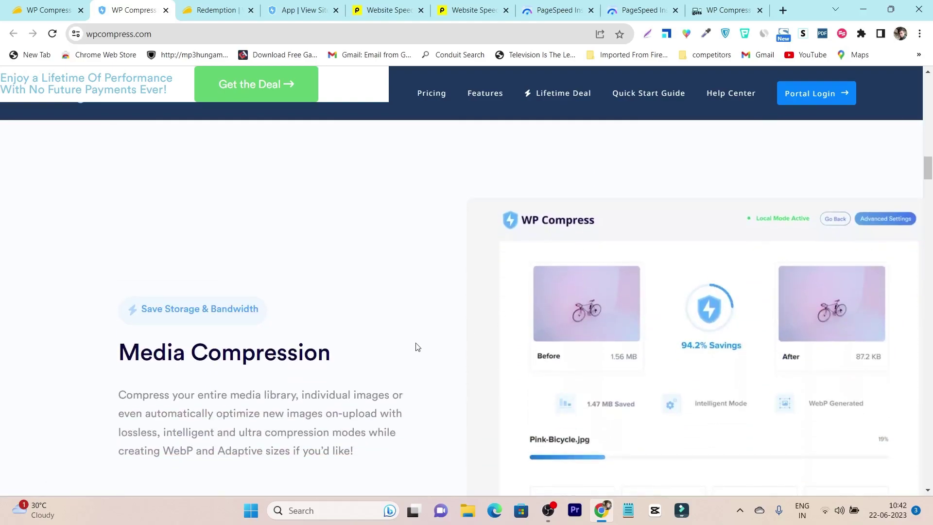
scroll(418, 337, "down", 1)
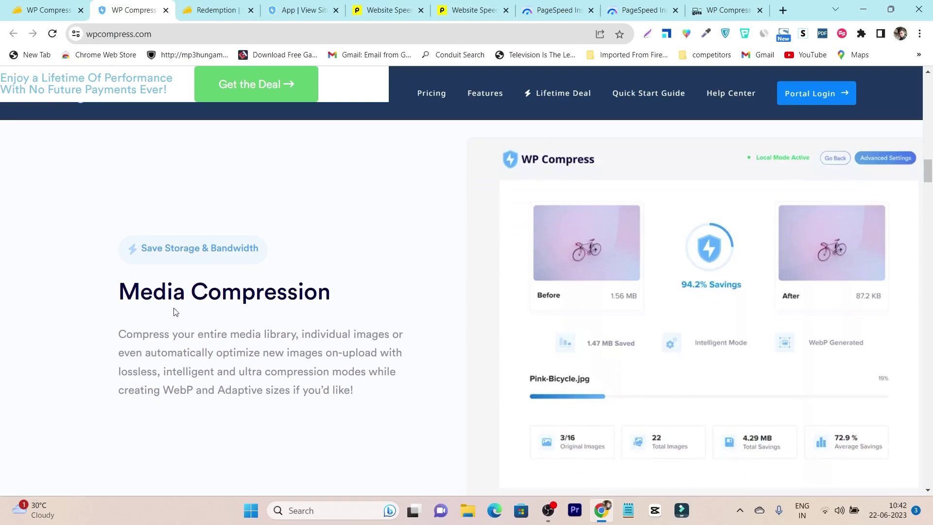
scroll(338, 311, "down", 2)
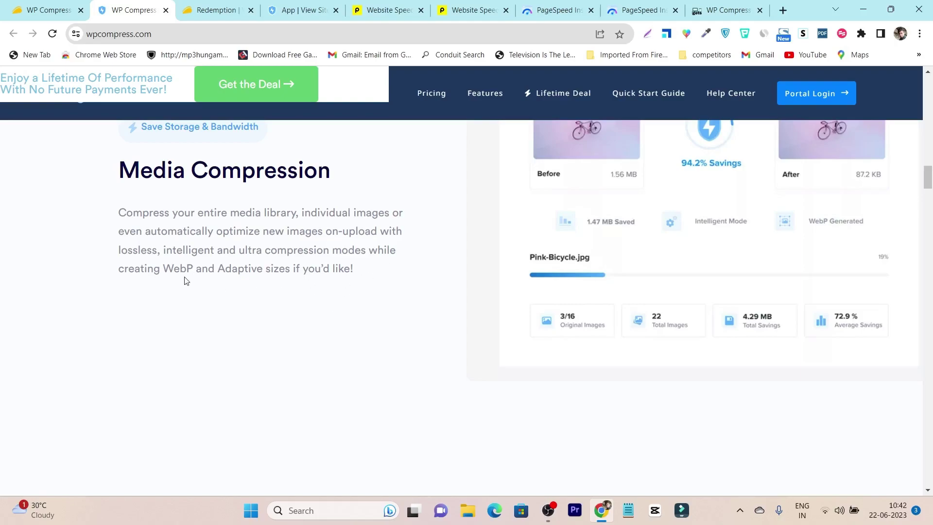
left_click_drag(166, 272, 194, 271)
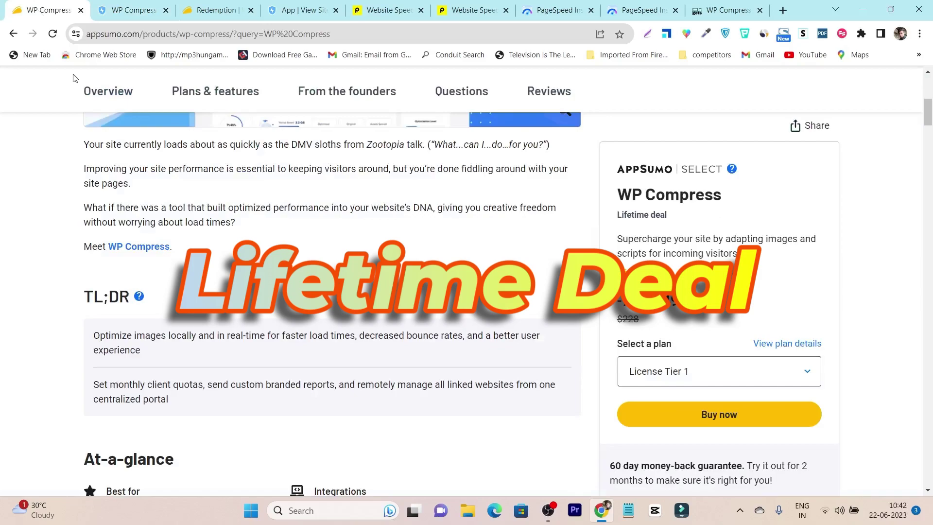
Read through the deal's 104 customer reviews, then open the 'Activate your purchase' redemption page
scroll(719, 293, "up", 3)
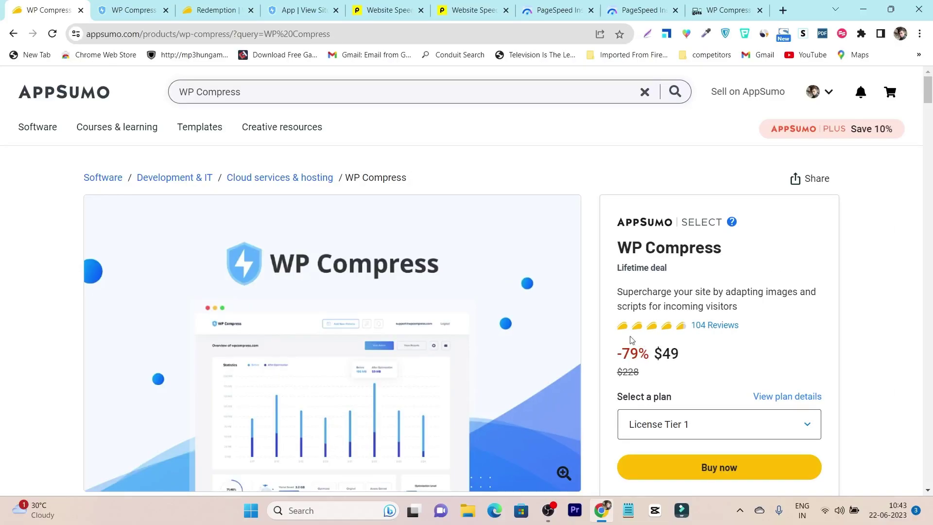
scroll(442, 313, "down", 2)
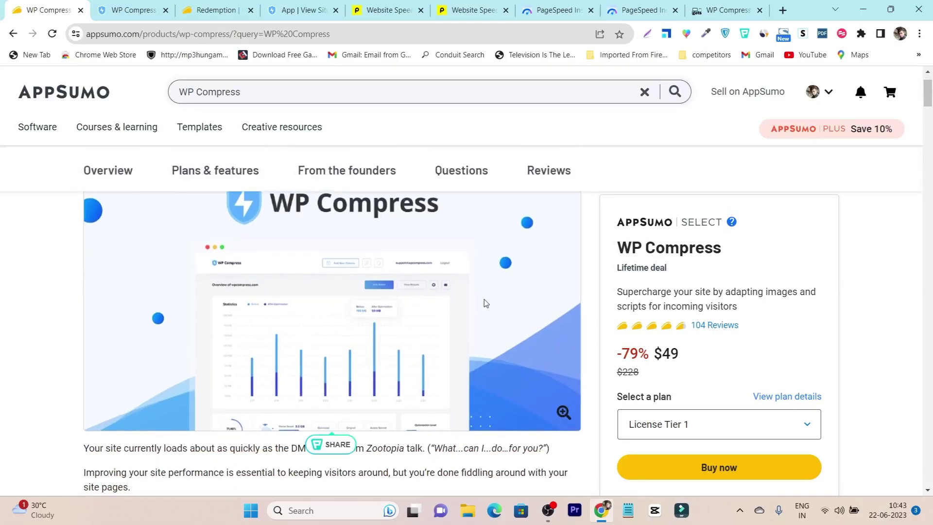
left_click(704, 326)
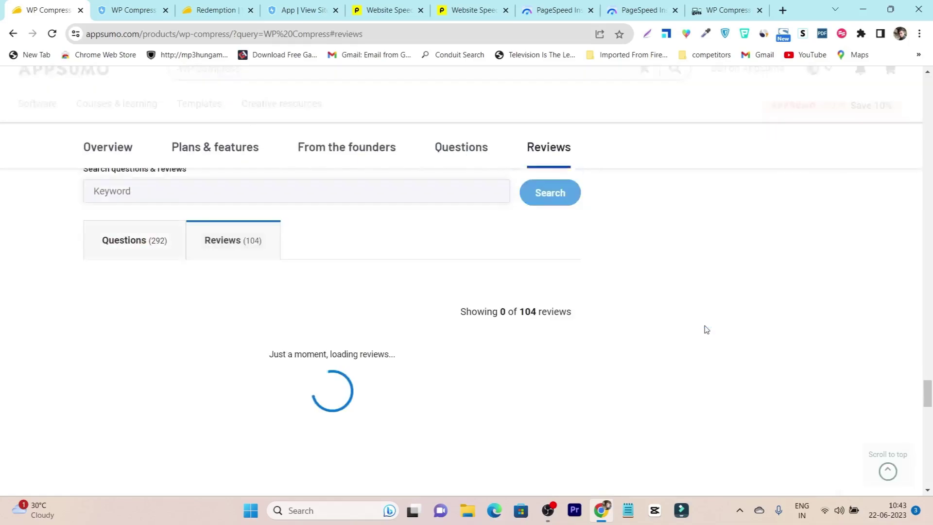
scroll(403, 333, "down", 5)
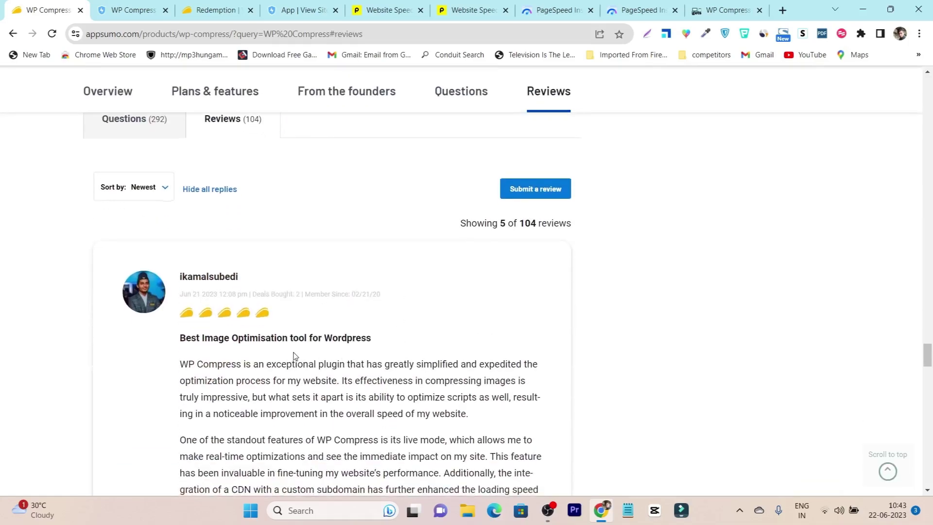
scroll(408, 223, "down", 15)
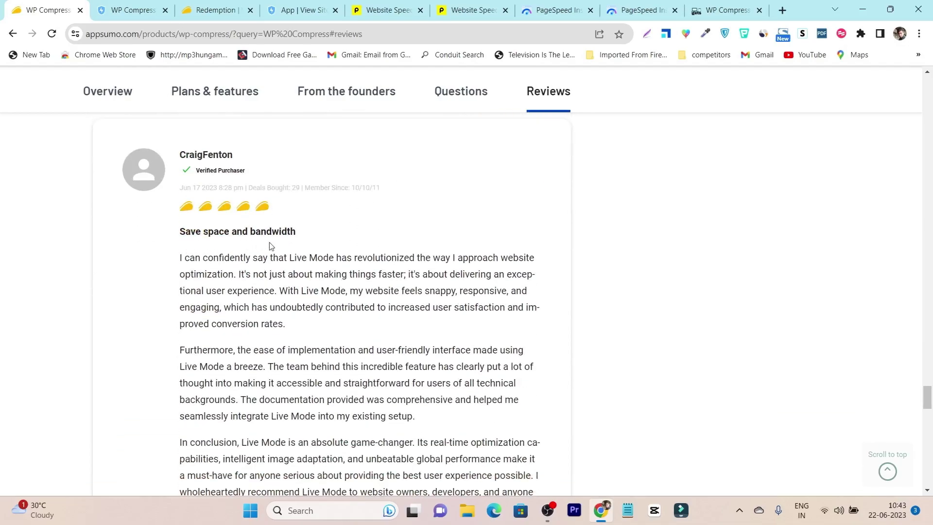
scroll(270, 246, "down", 11)
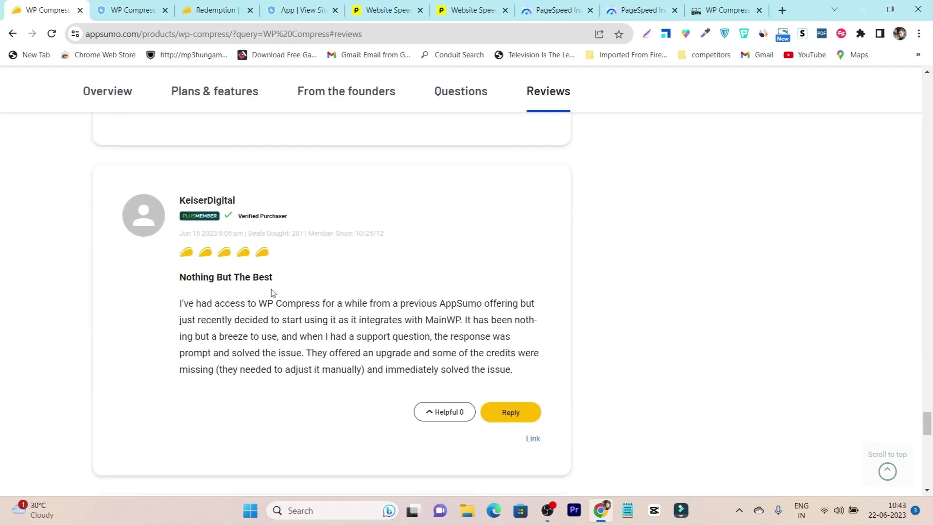
left_click_drag(927, 430, 927, 119)
scroll(244, 343, "up", 12)
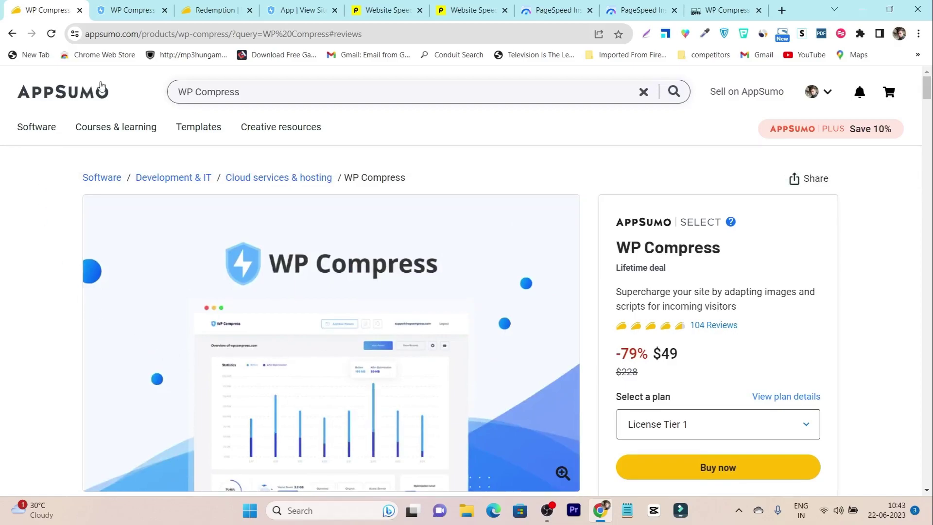
left_click(196, 10)
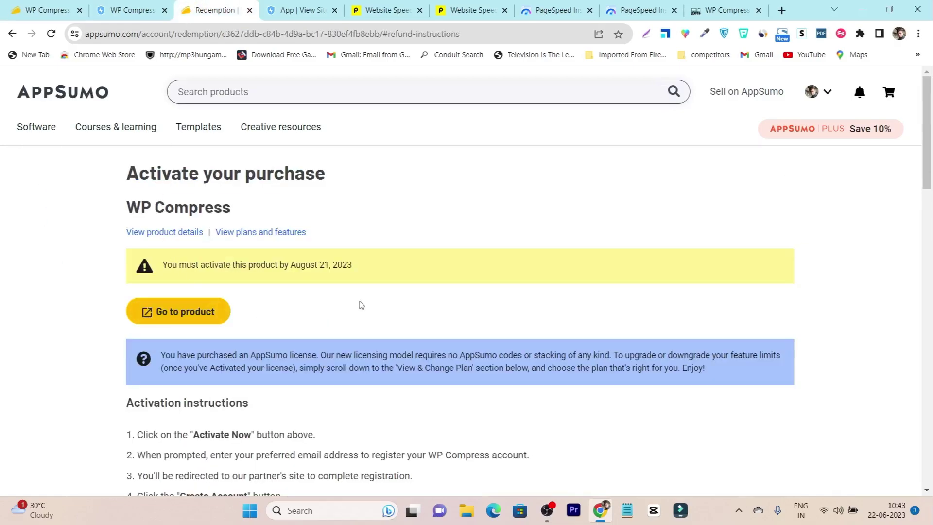
Review the WP Compress compression report showing 19.2% savings, 26.7 KB saved
left_click(719, 10)
scroll(114, 295, "down", 2)
scroll(114, 295, "down", 2)
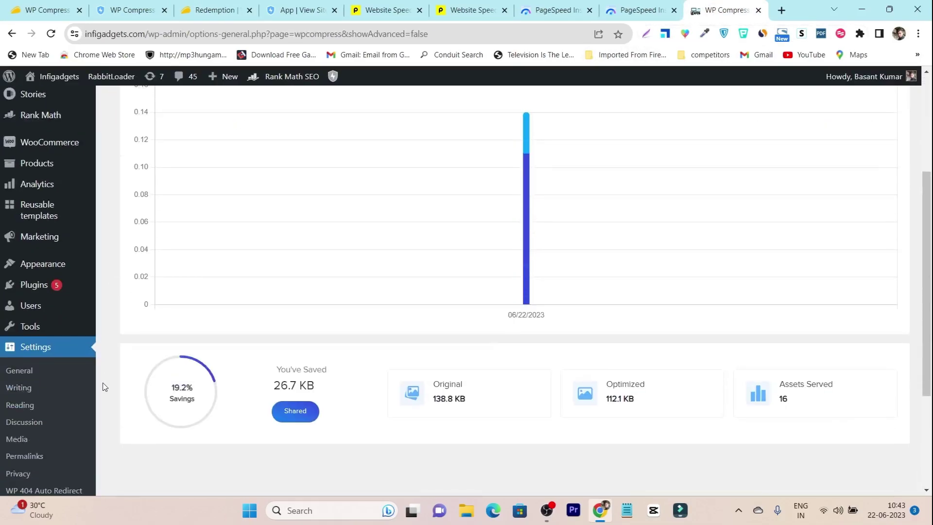
scroll(431, 385, "up", 4)
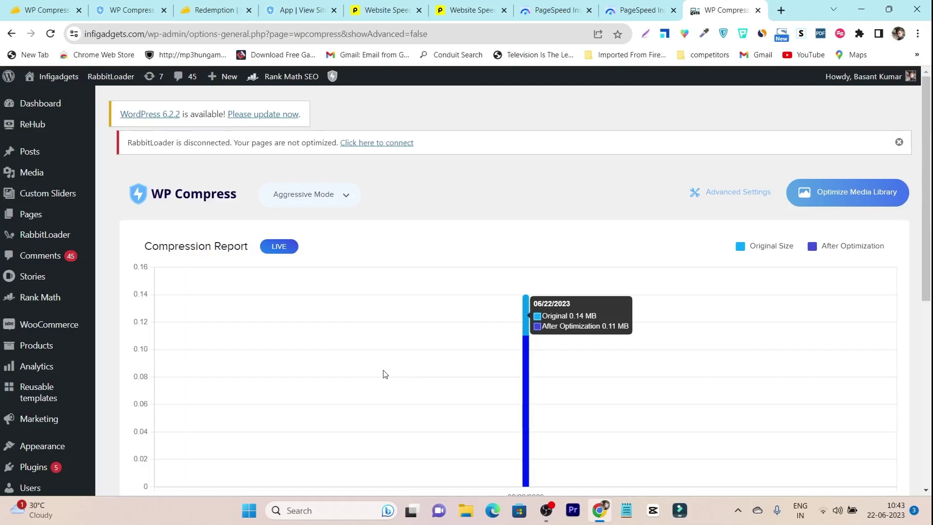
Check the desktop PageSpeed report: Performance 100, Accessibility 96, Best Practices 83, SEO 100
left_click(637, 6)
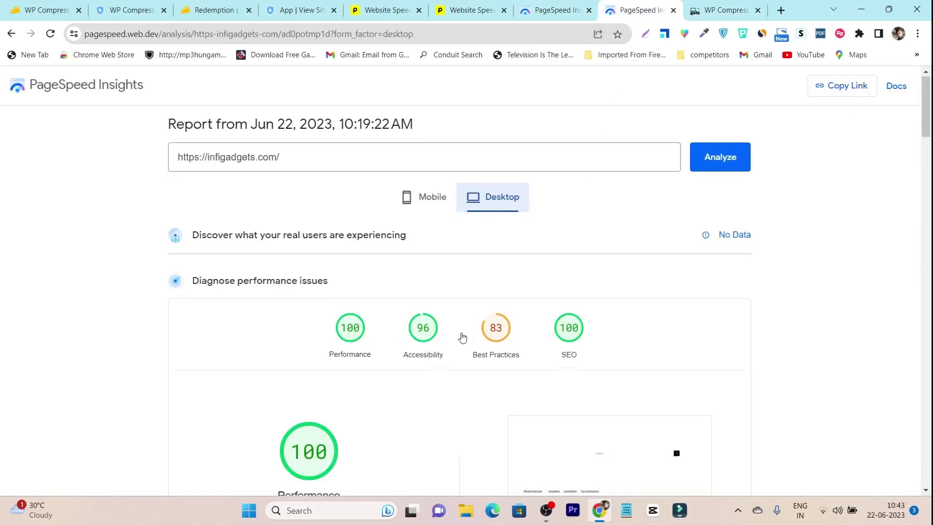
scroll(462, 333, "down", 3)
scroll(449, 291, "up", 3)
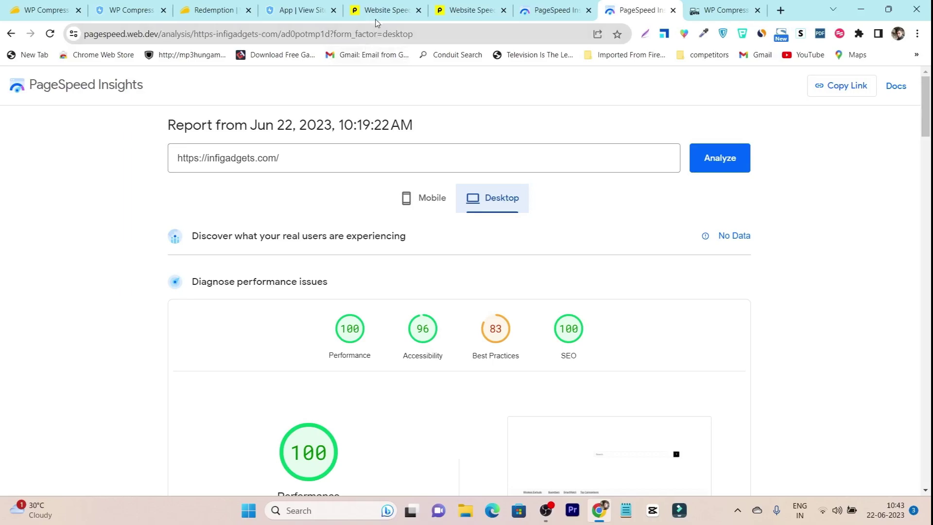
Review the earlier Pingdom speed test results with grade 68
left_click(381, 10)
scroll(527, 294, "up", 4)
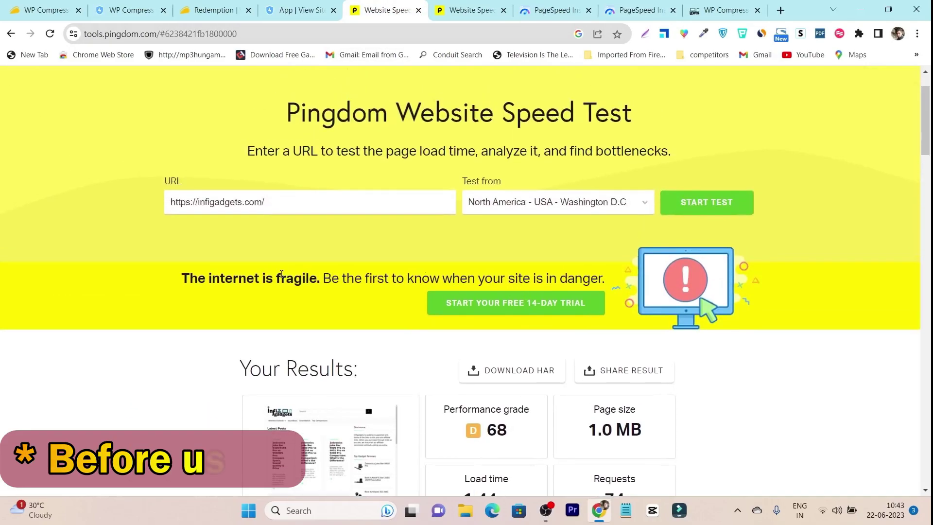
scroll(386, 291, "down", 4)
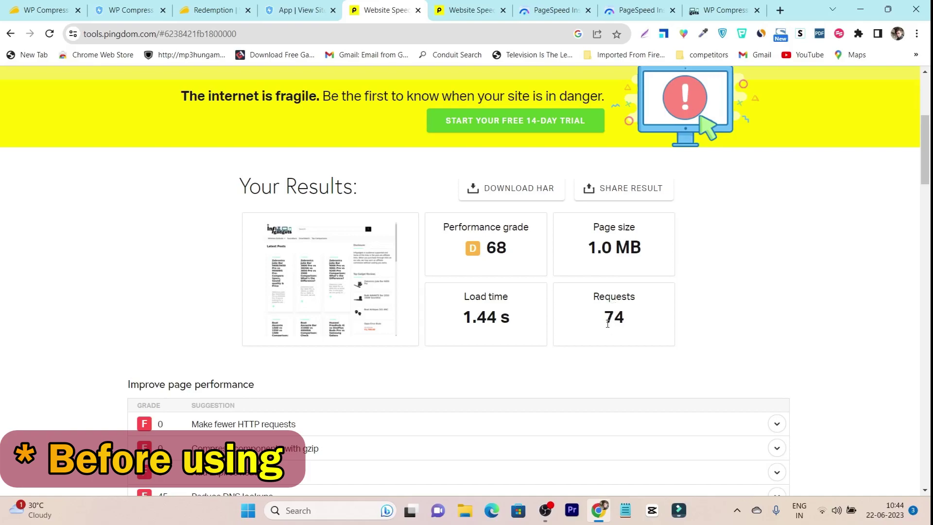
scroll(414, 362, "down", 3)
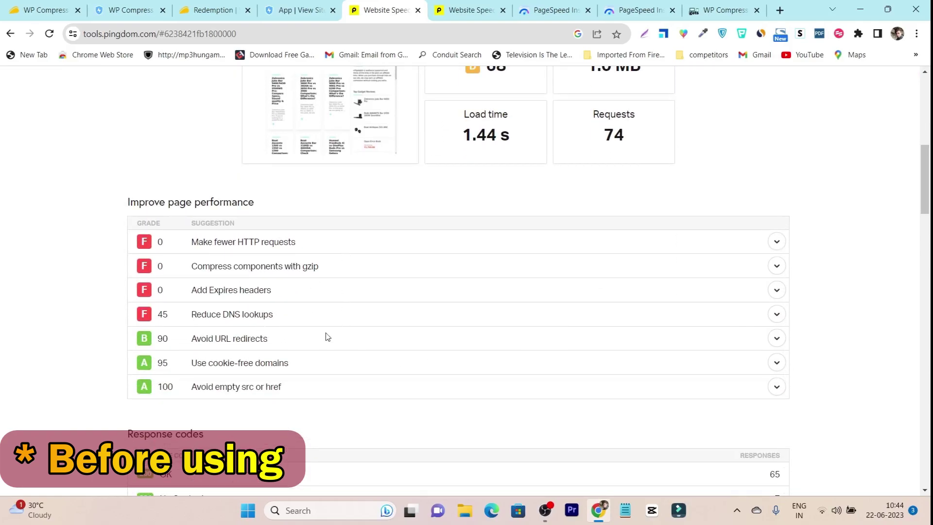
Look at the newer grade 95 Pingdom results, then the earlier mobile PageSpeed report scoring 67
left_click(466, 10)
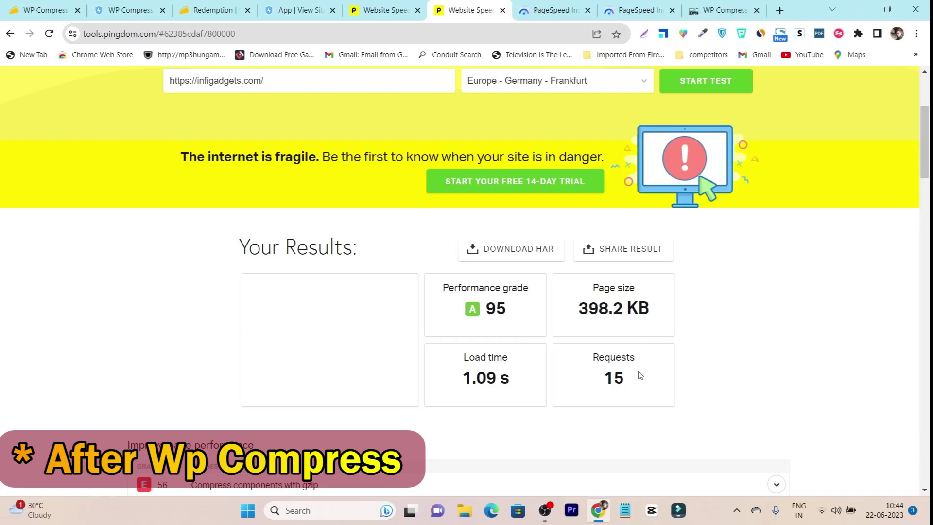
scroll(636, 380, "down", 5)
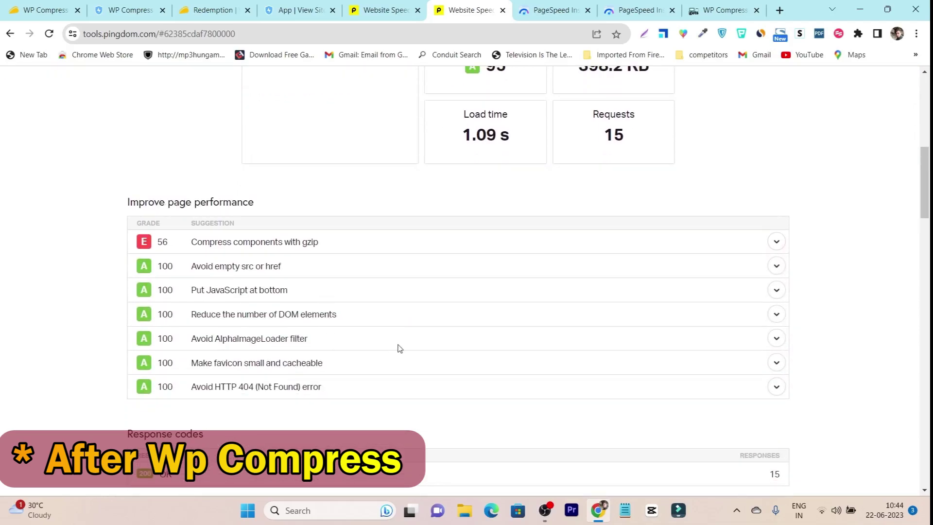
left_click(546, 11)
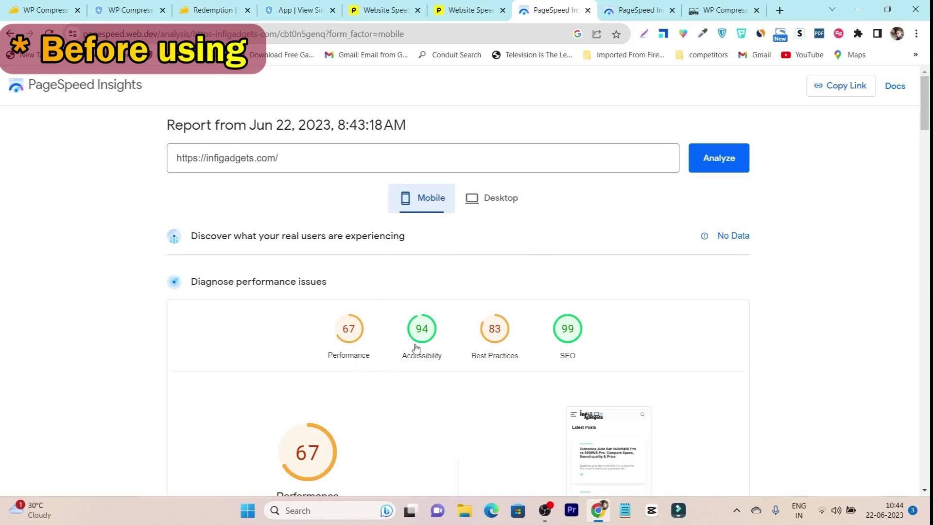
Check the earlier report's desktop score 91 and mobile opportunities, then the newer desktop report
left_click(491, 199)
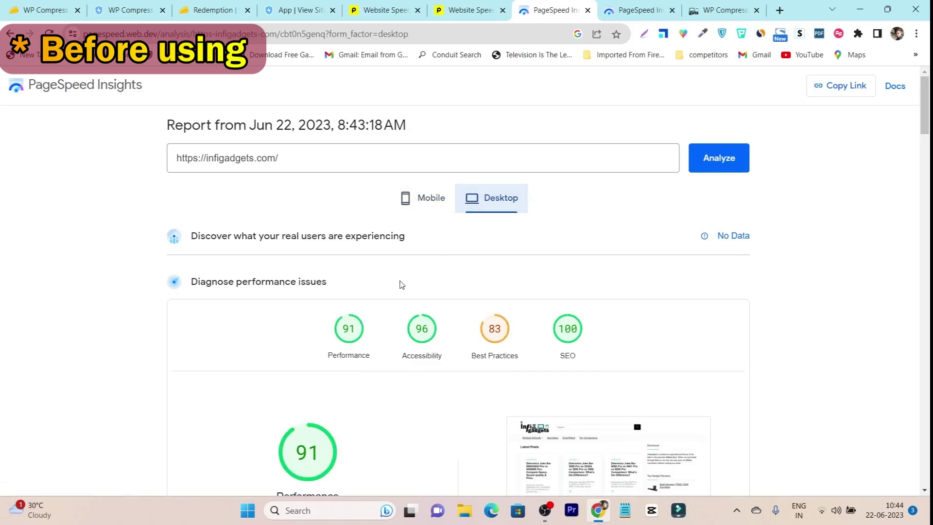
scroll(426, 202, "down", 4)
left_click(428, 127)
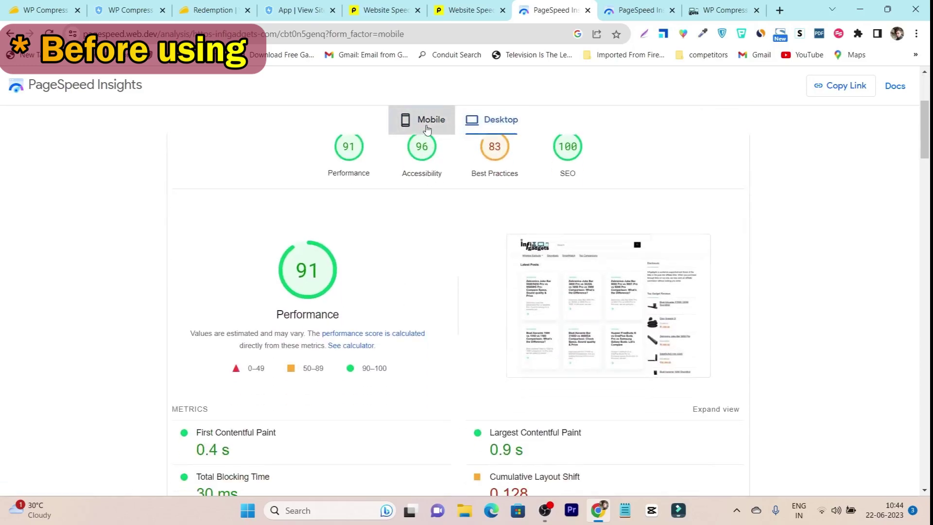
scroll(383, 325, "down", 9)
scroll(470, 325, "down", 2)
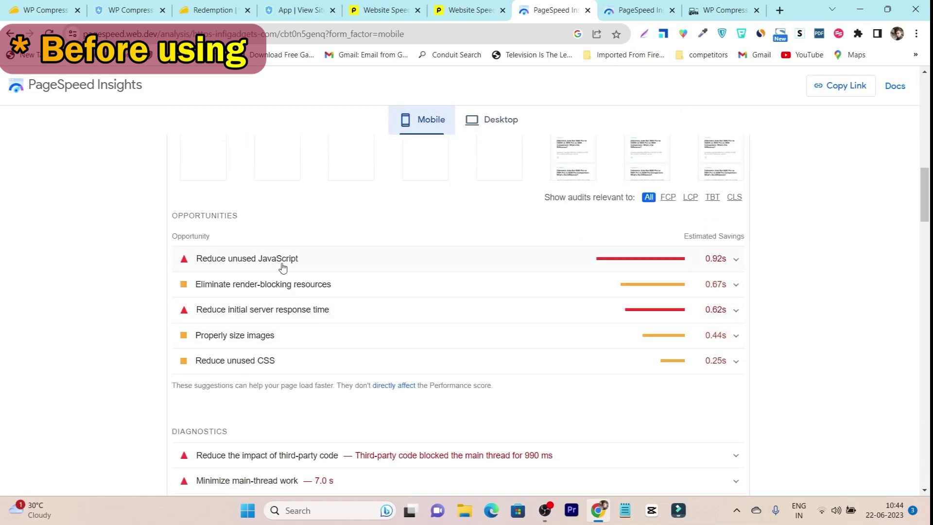
scroll(301, 274, "down", 4)
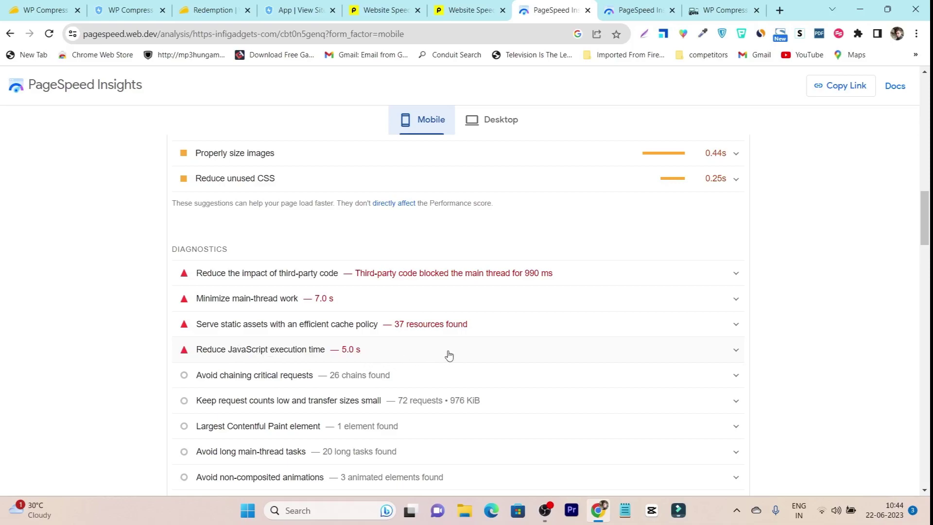
left_click(638, 9)
scroll(285, 331, "down", 12)
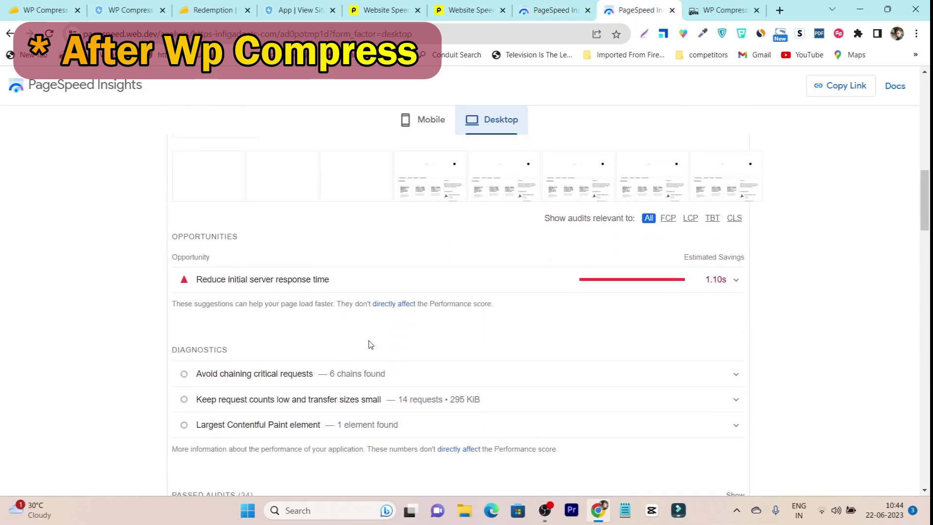
Scroll through the newer report's results, including mobile performance 86
scroll(371, 344, "down", 6)
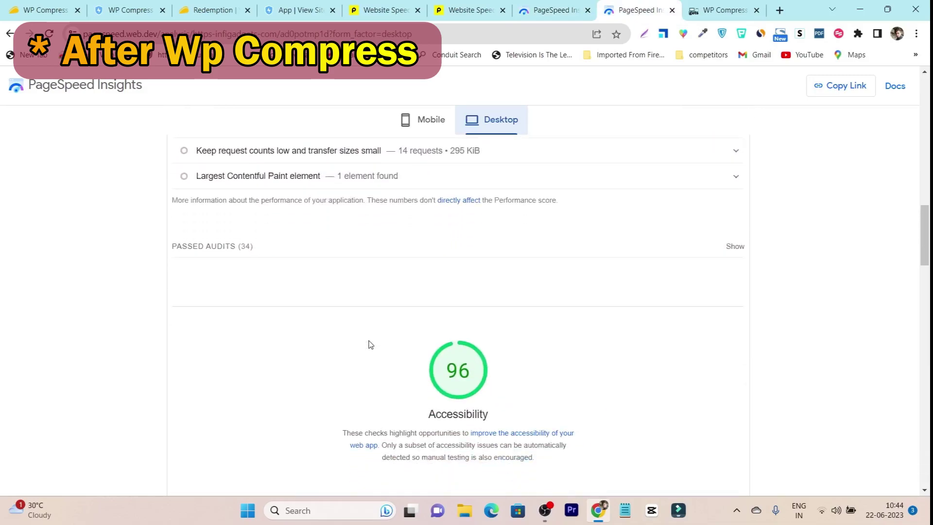
scroll(417, 362, "down", 4)
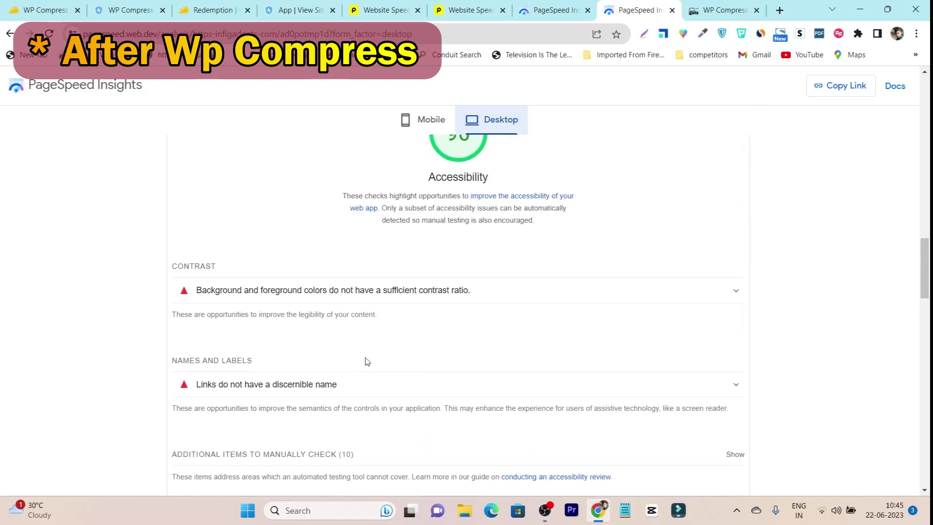
scroll(422, 275, "up", 11)
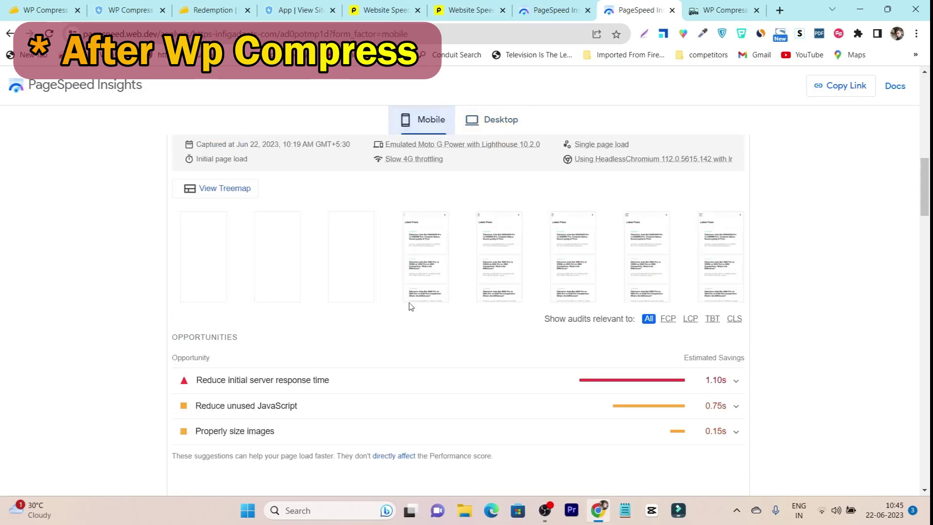
scroll(406, 301, "up", 12)
scroll(336, 316, "down", 5)
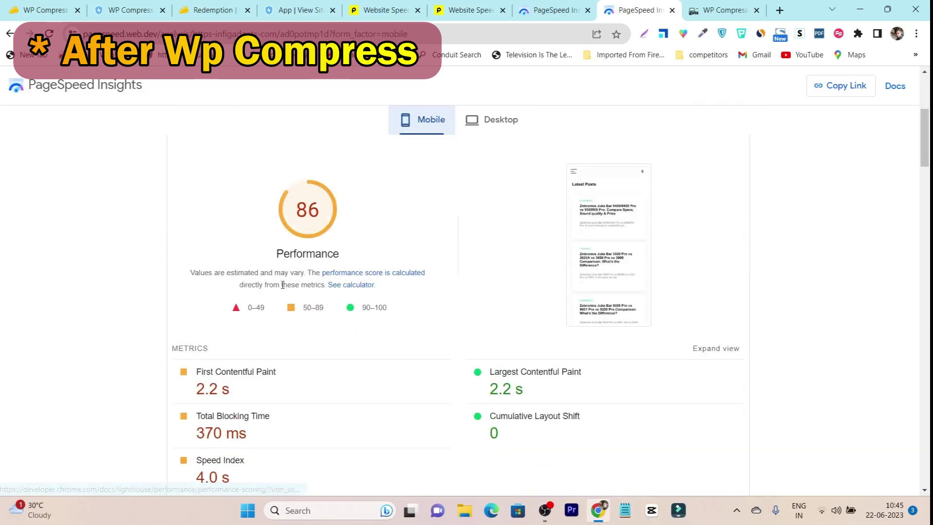
scroll(283, 285, "down", 10)
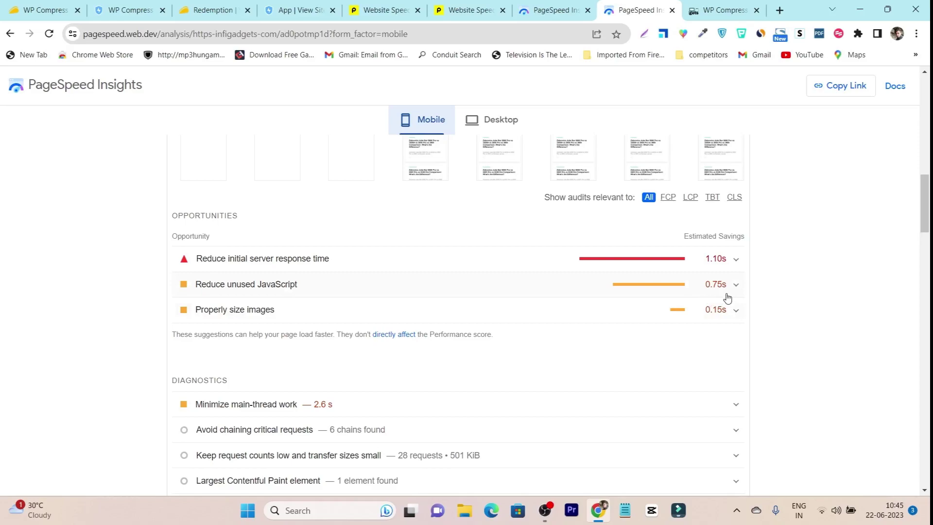
Compare opportunities and diagnostics between the earlier and newer mobile reports (28 requests, 501 KiB)
left_click(559, 10)
scroll(561, 308, "up", 5)
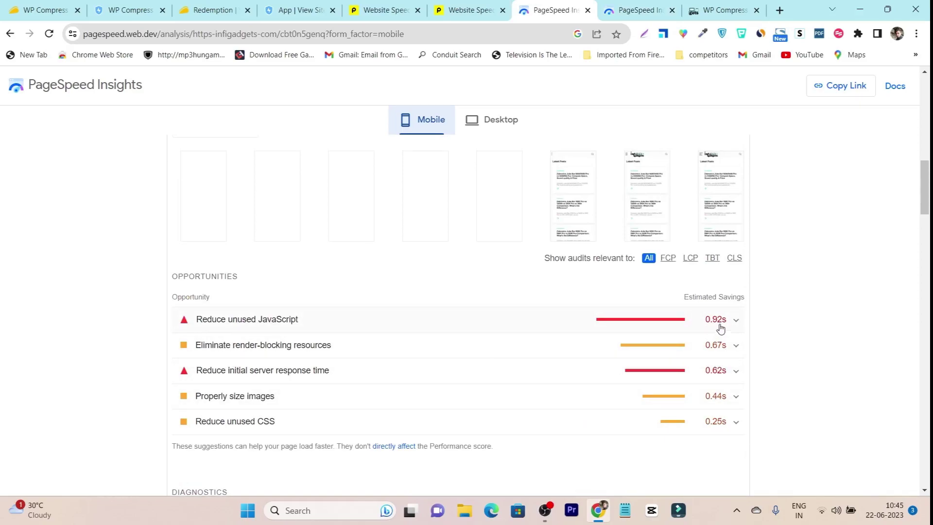
scroll(272, 345, "down", 5)
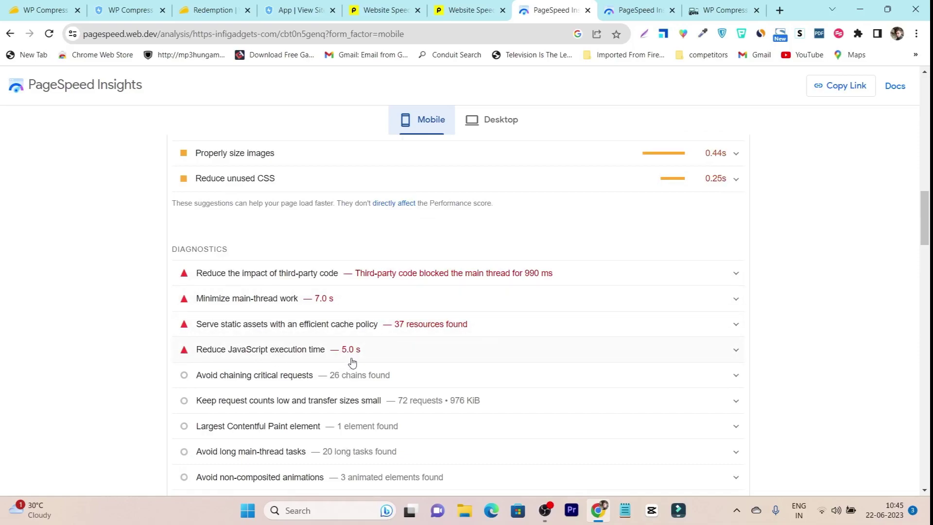
left_click(637, 14)
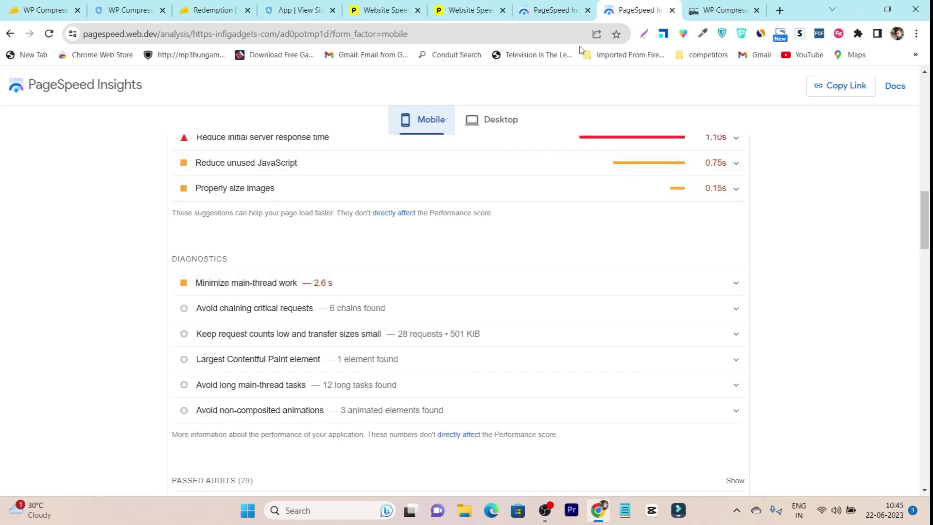
scroll(535, 291, "up", 5)
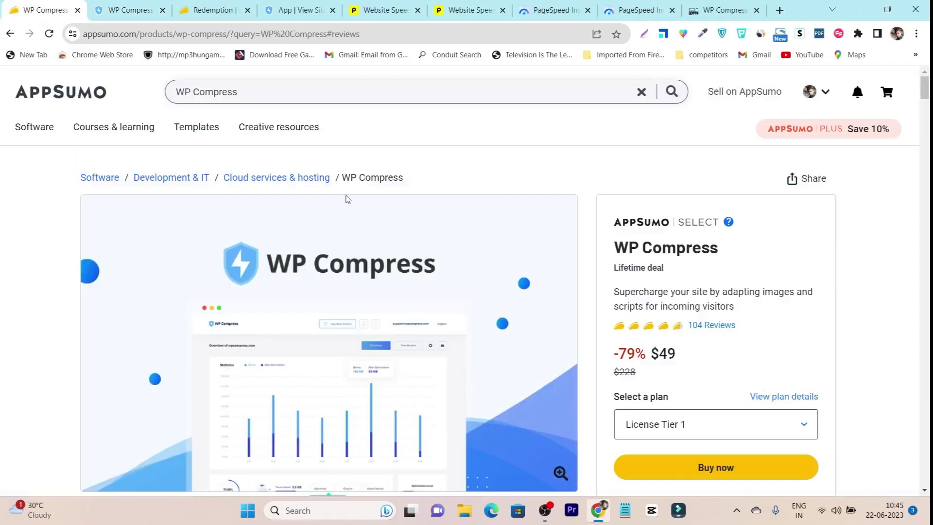
Look over the WP Compress activation instructions, then view infigadgets.com's CDN delivery settings
left_click(209, 9)
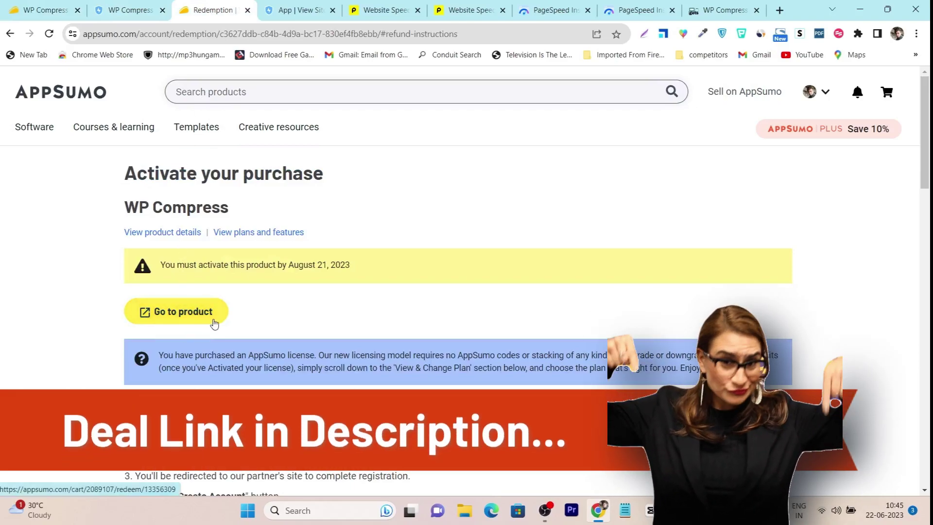
scroll(204, 316, "down", 5)
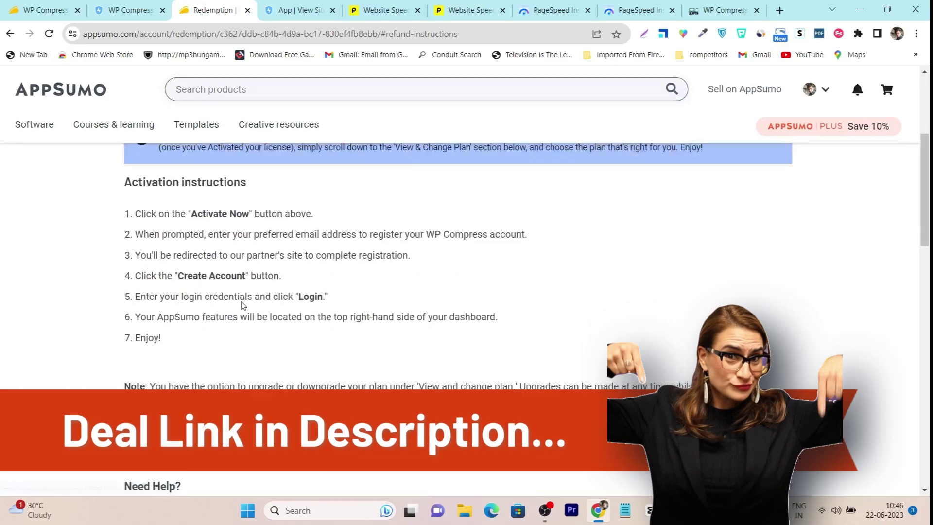
scroll(382, 282, "up", 5)
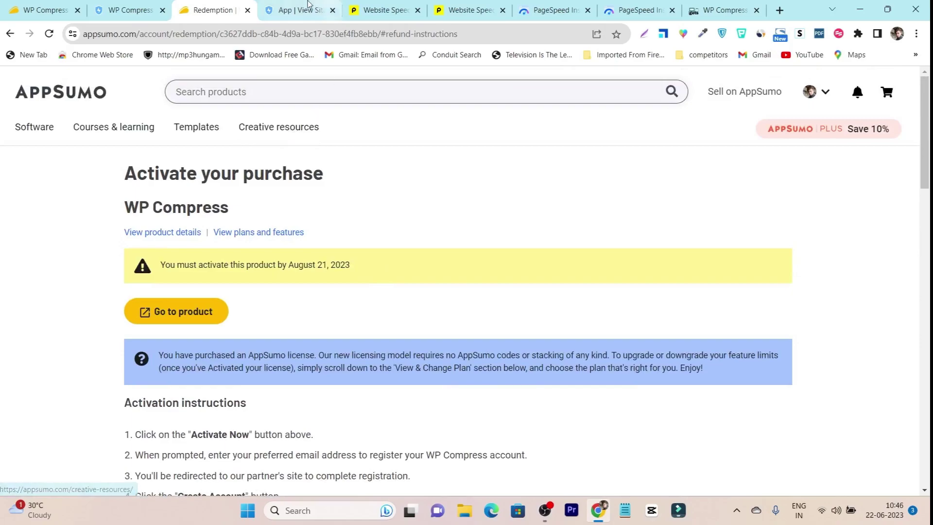
left_click(302, 9)
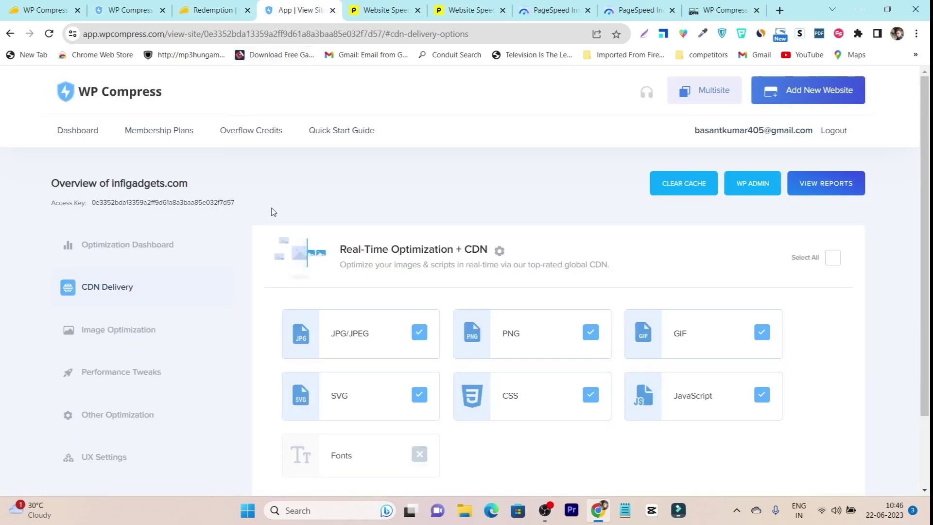
Add a new website to the WP Compress account using the Shared quota
left_click(69, 129)
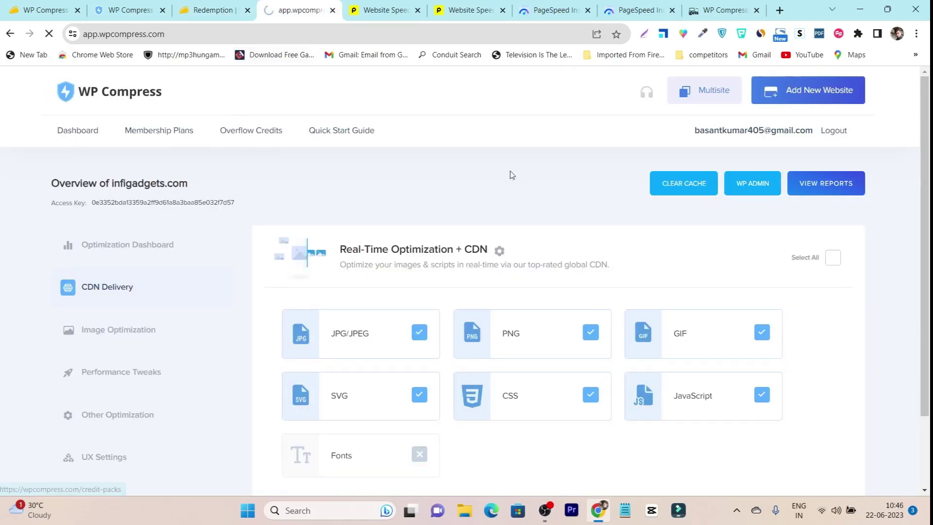
scroll(444, 221, "down", 8)
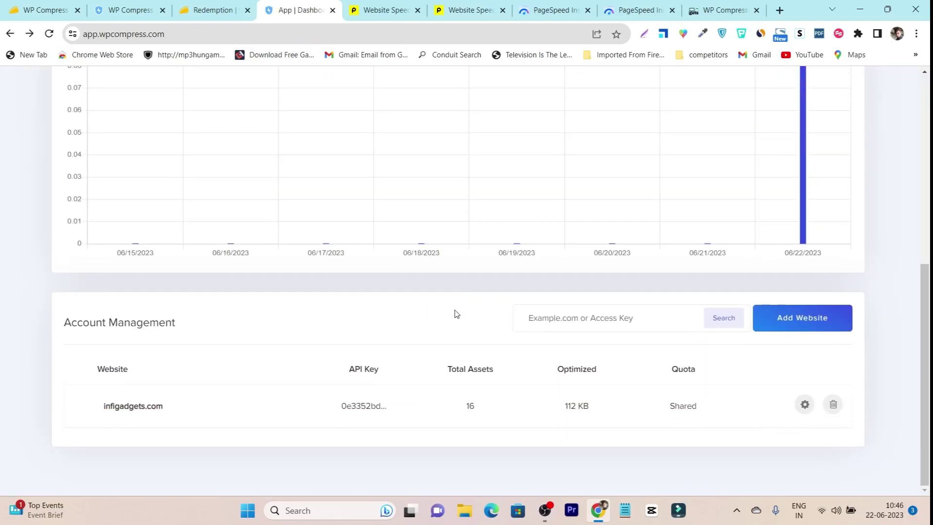
left_click(800, 329)
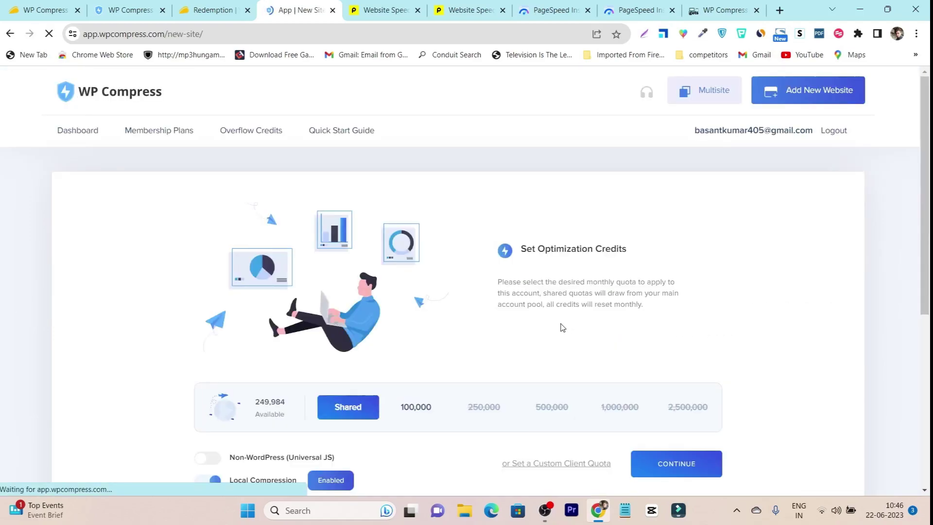
scroll(360, 350, "down", 4)
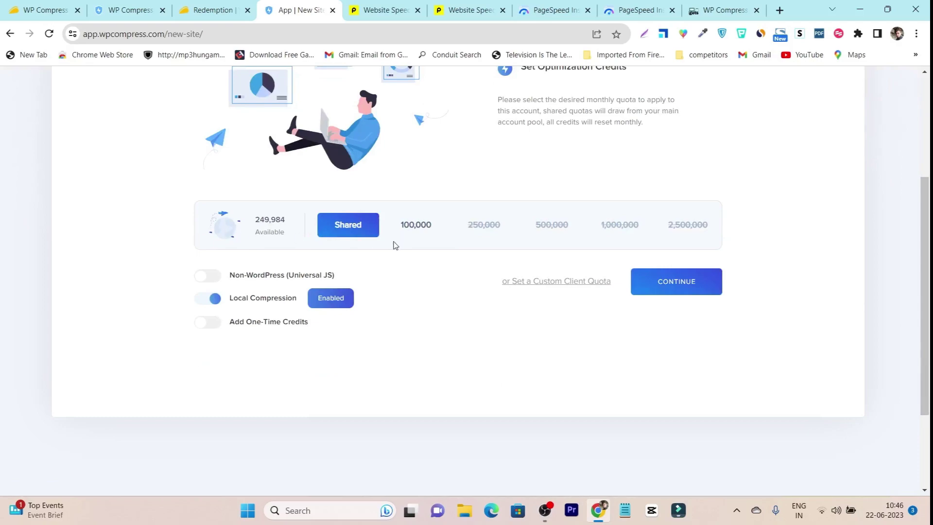
scroll(396, 275, "up", 1)
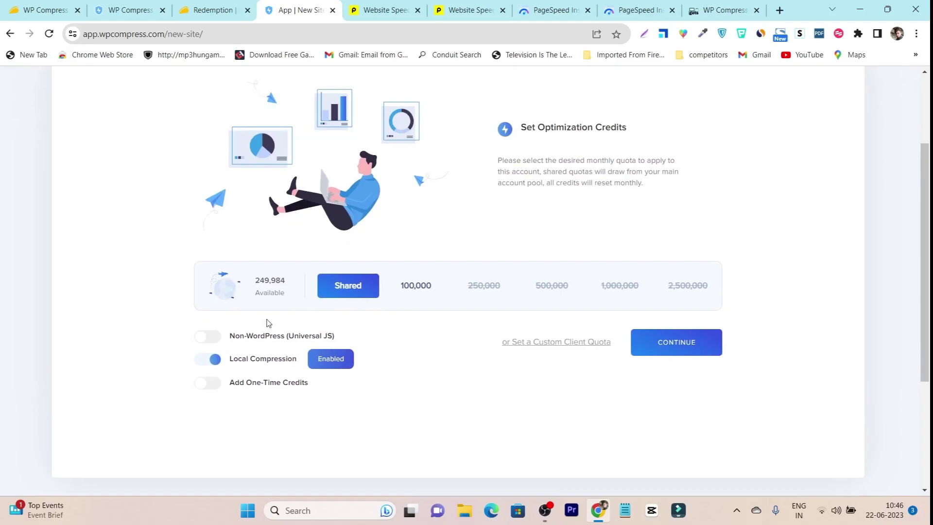
left_click(677, 342)
Copy the new site's generated access key and return to the dashboard and WordPress admin
scroll(562, 354, "down", 2)
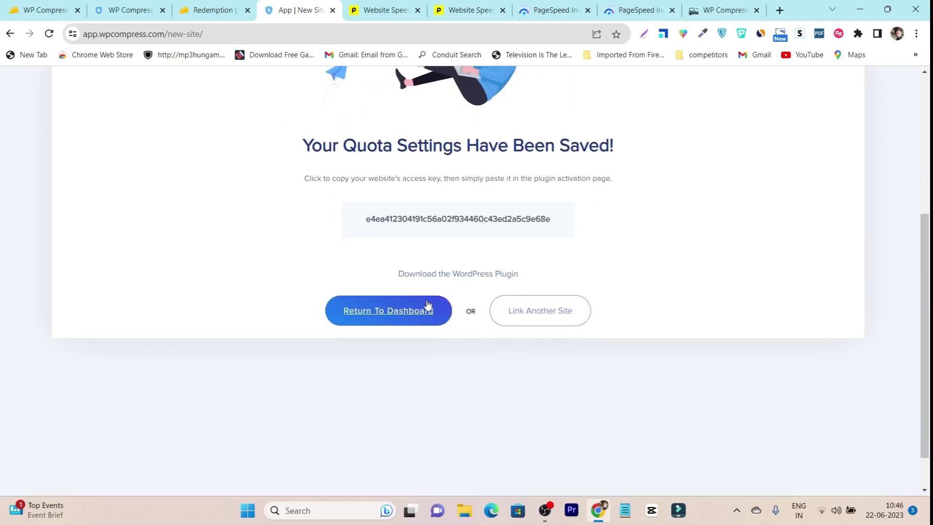
left_click_drag(360, 223, 547, 220)
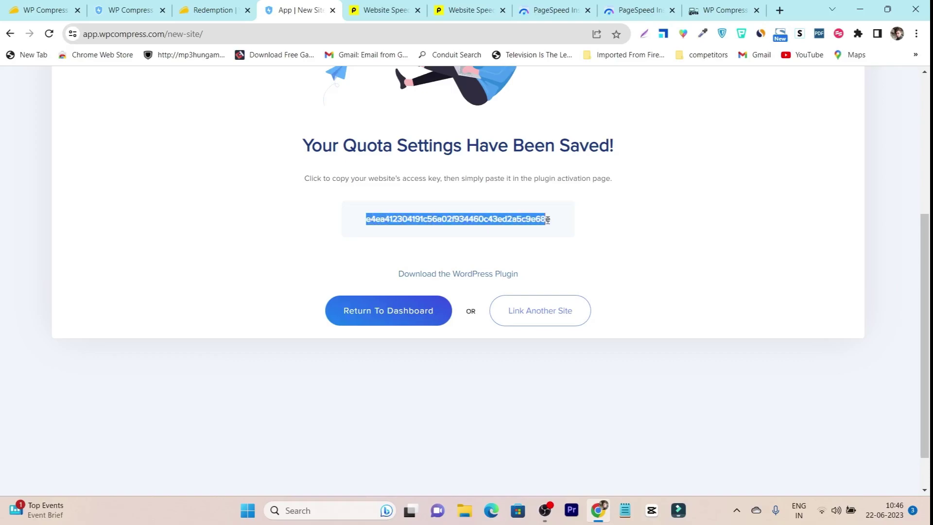
left_click(562, 223)
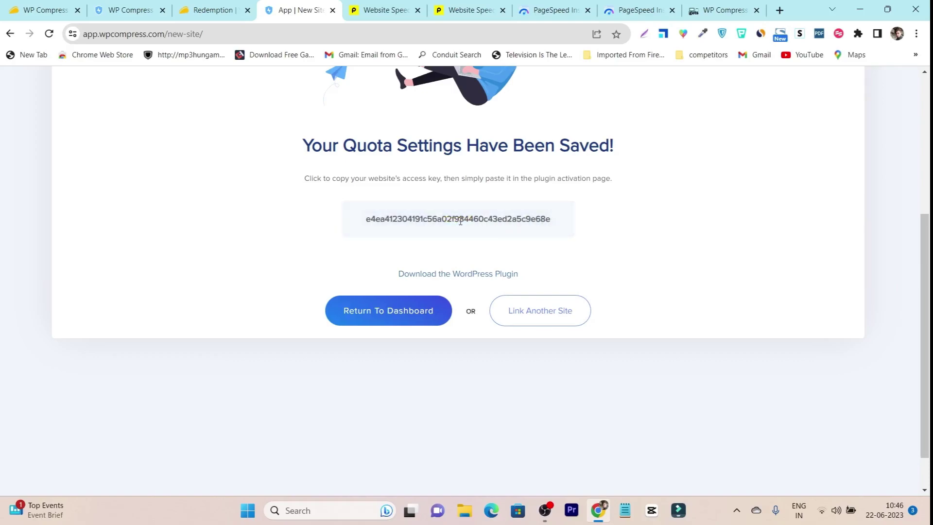
left_click(461, 222)
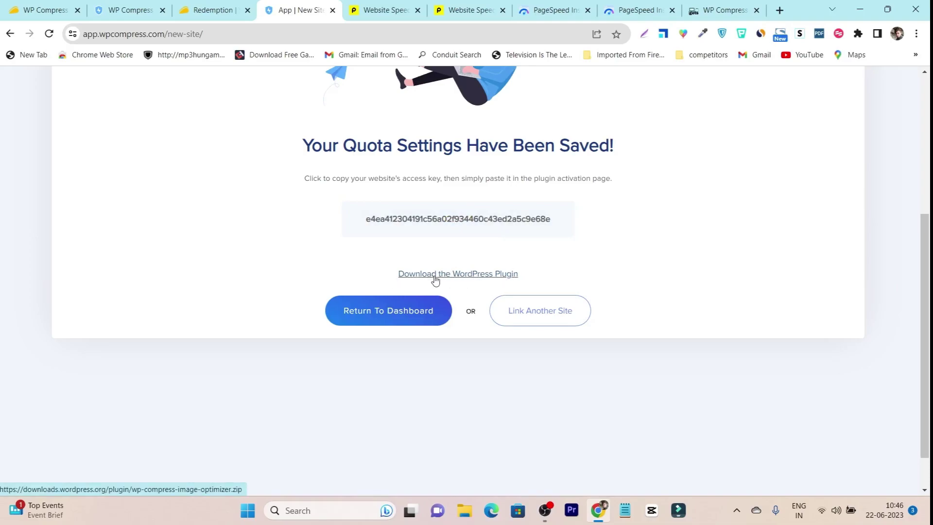
scroll(491, 279, "up", 5)
left_click(69, 132)
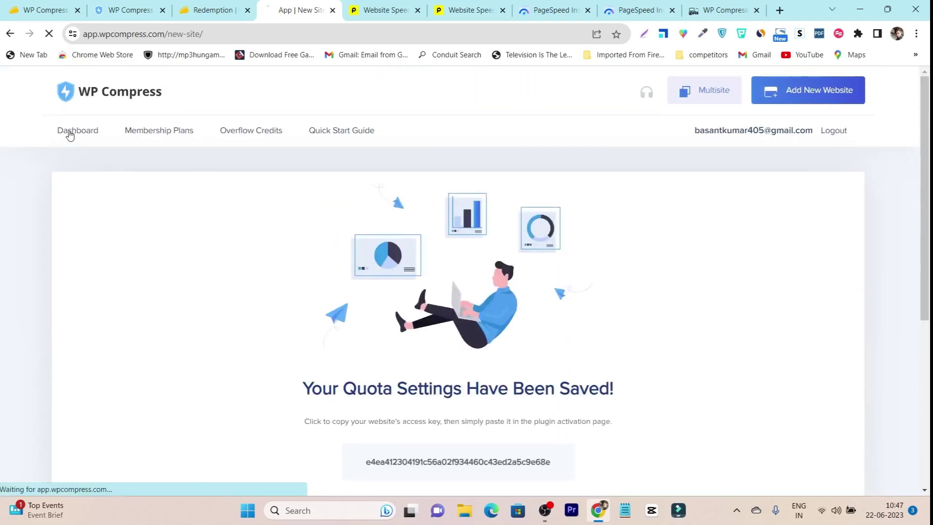
key("ctrl+9")
Check the account dashboard listing the new site as Not Yet Connected beside infigadgets.com
scroll(56, 348, "down", 3)
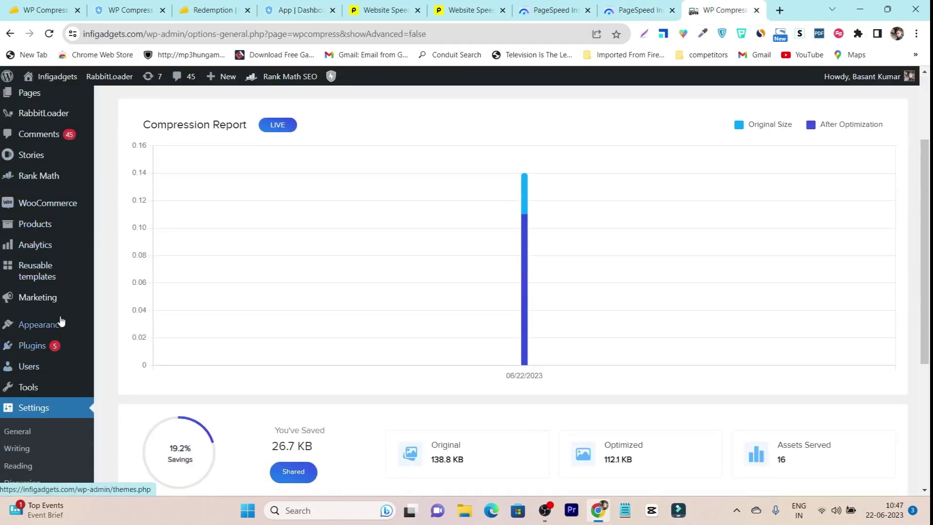
mouse_move(49, 346)
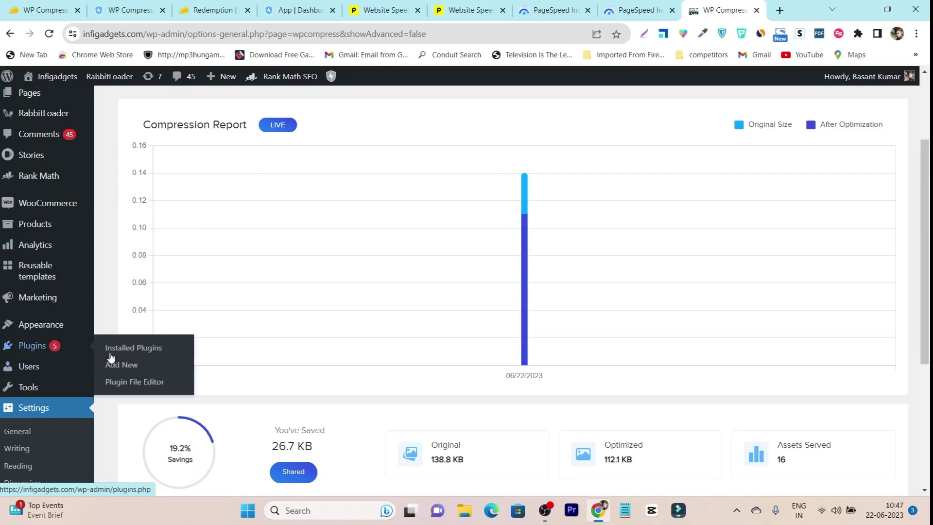
key("ctrl+4")
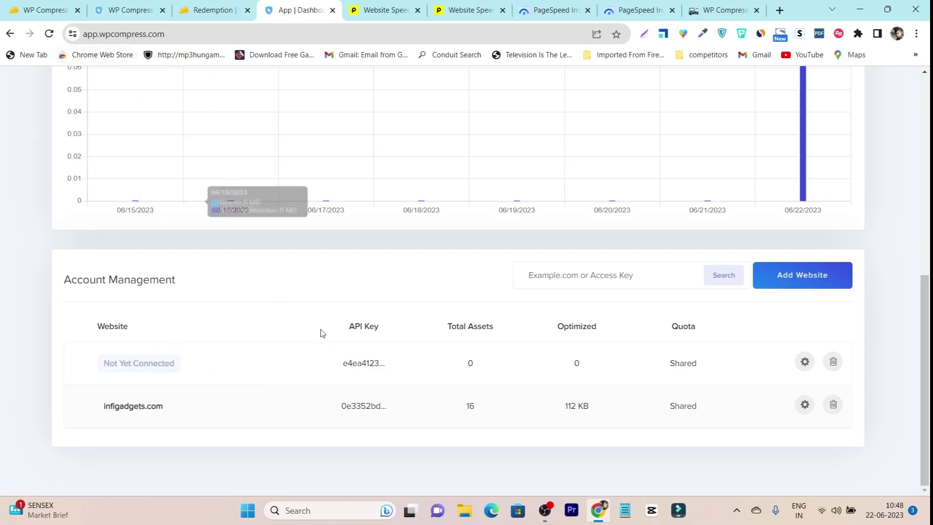
Back in WP Compress settings, compare the Recommended and Aggressive optimization mode cards
left_click(719, 9)
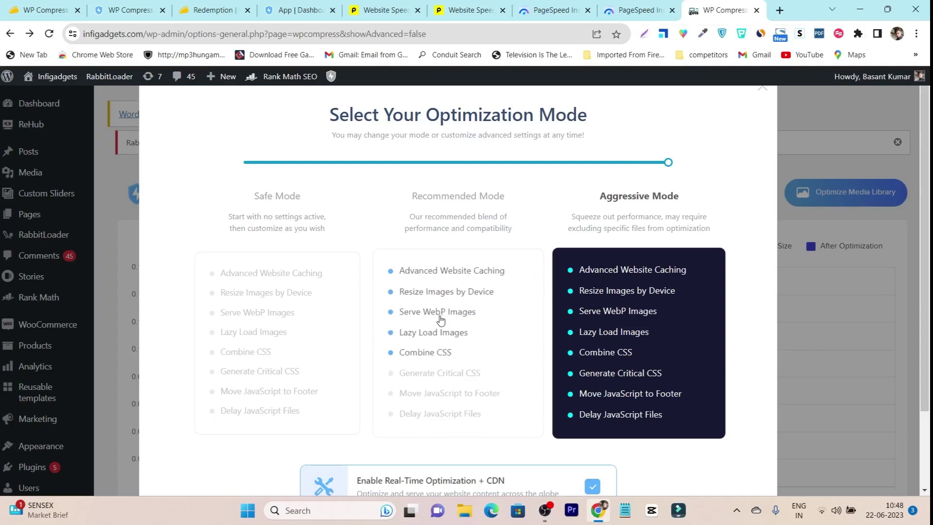
scroll(437, 348, "down", 2)
scroll(410, 369, "up", 2)
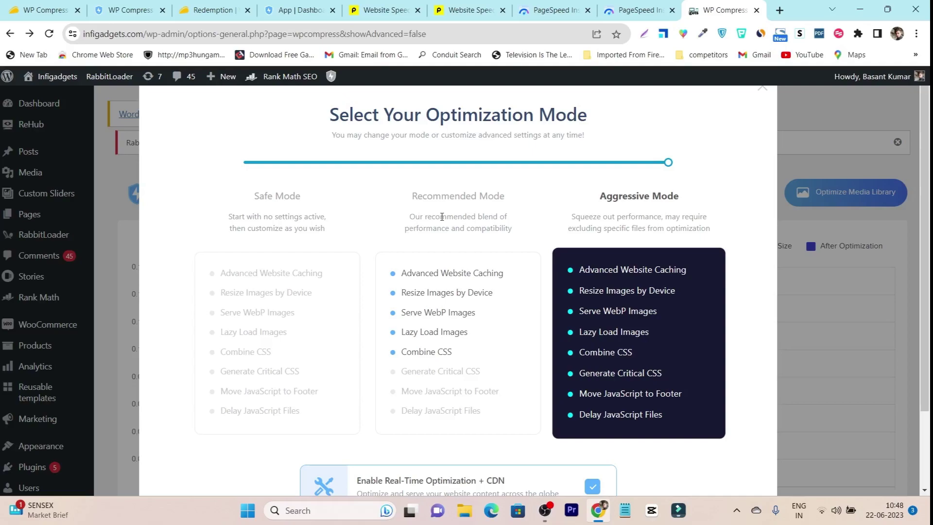
left_click(444, 234)
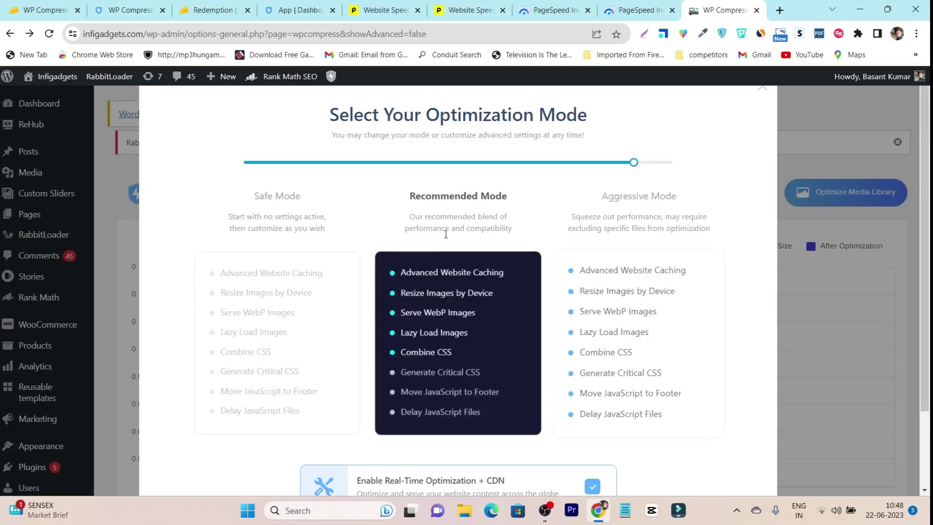
left_click(617, 287)
left_click(472, 283)
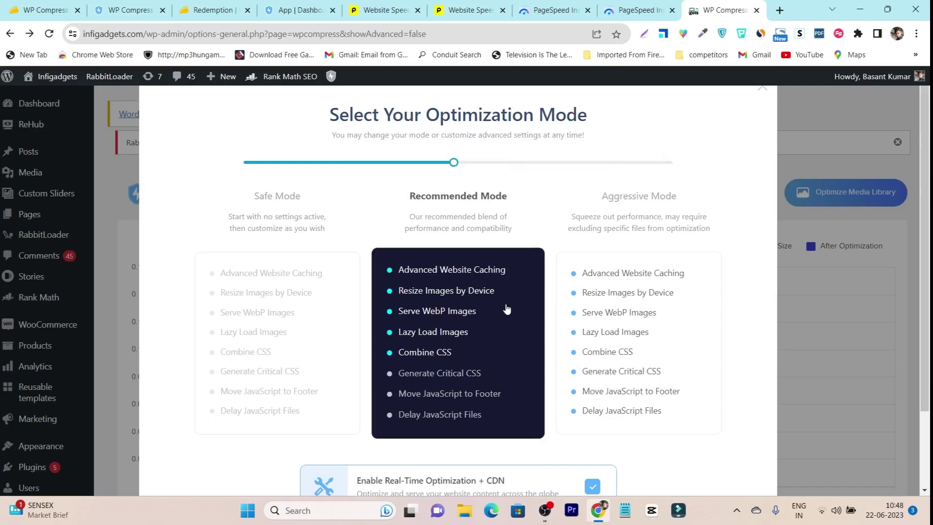
Select Aggressive Mode and save the settings
scroll(531, 278, "down", 2)
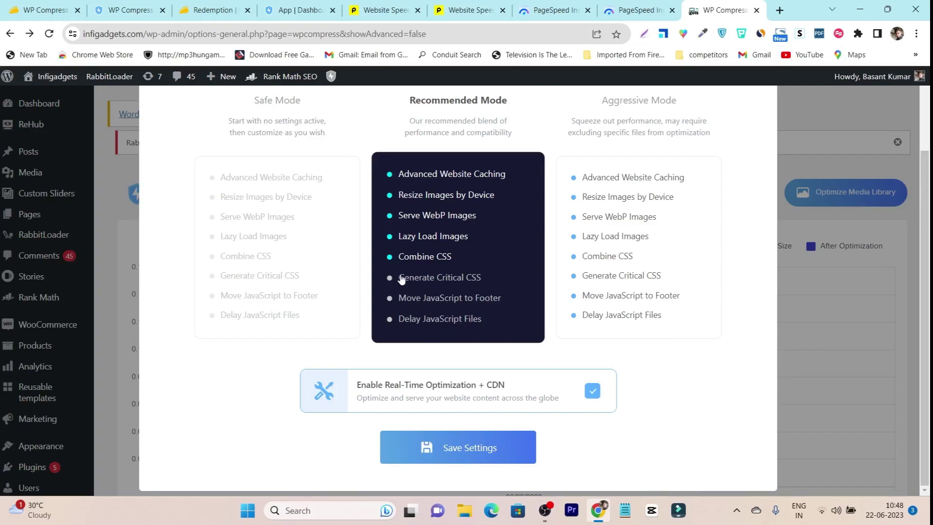
left_click(634, 270)
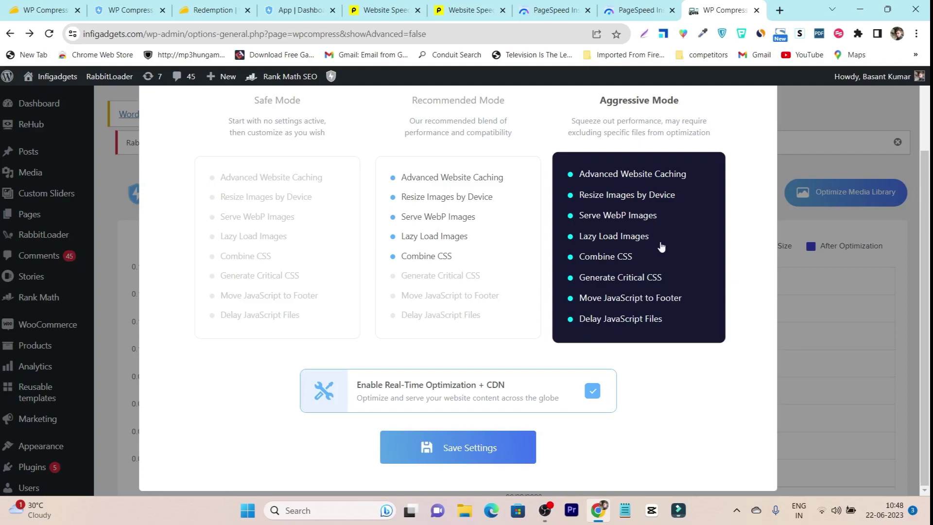
scroll(658, 229, "up", 2)
scroll(646, 289, "down", 2)
left_click(462, 455)
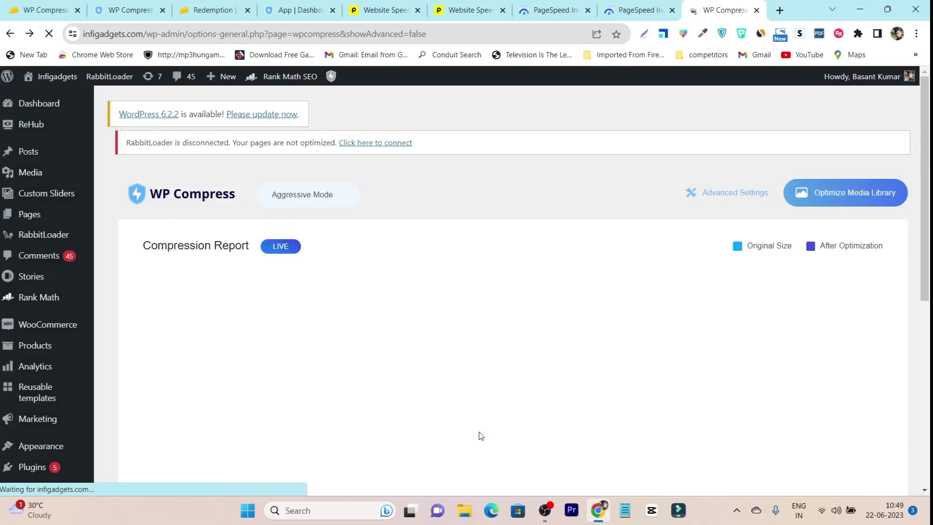
scroll(485, 279, "down", 1)
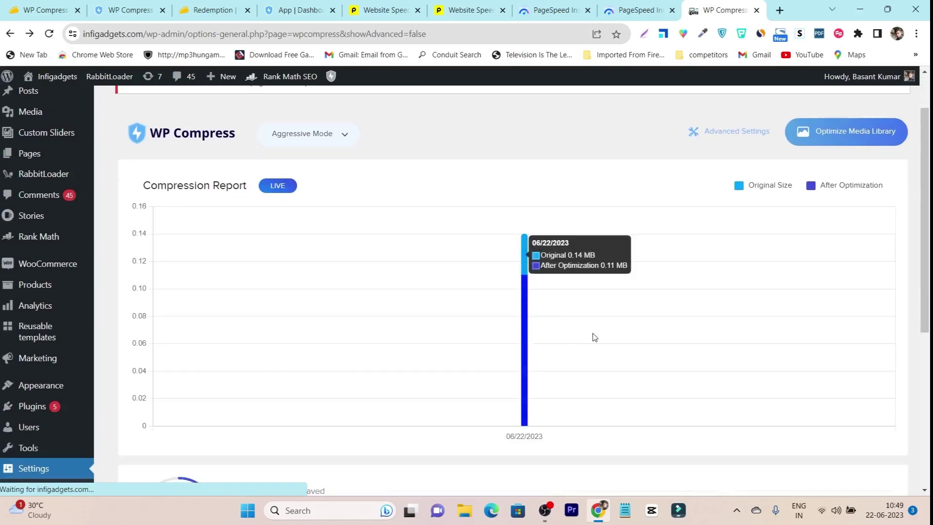
scroll(594, 337, "up", 1)
left_click(389, 10)
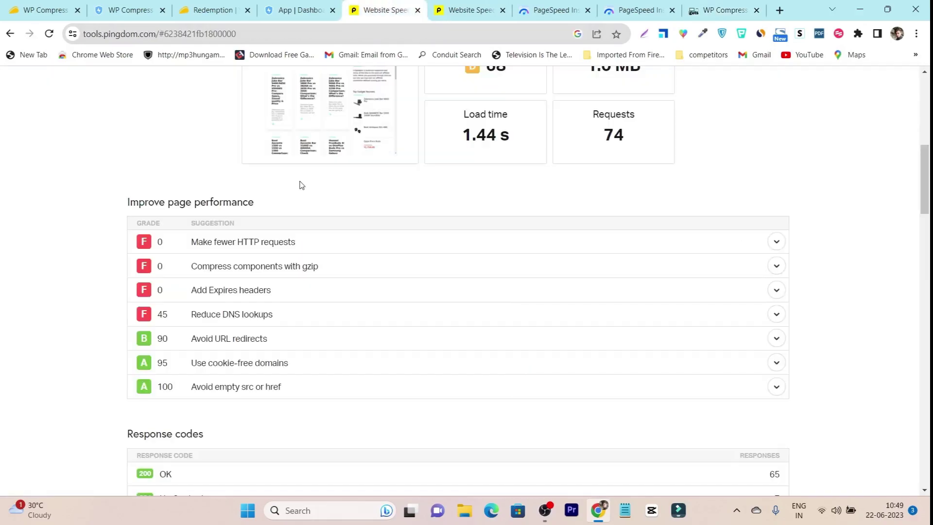
scroll(335, 192, "up", 9)
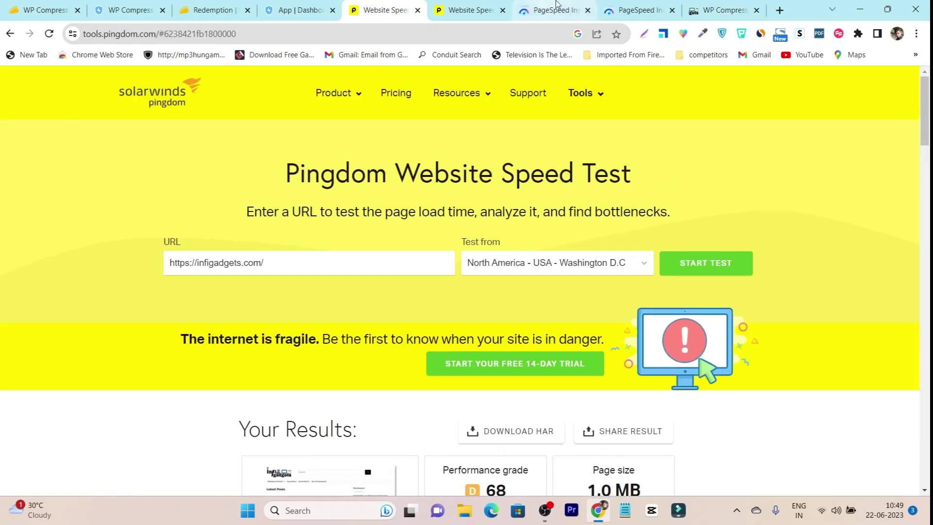
left_click(556, 5)
scroll(208, 183, "up", 5)
scroll(101, 120, "up", 10)
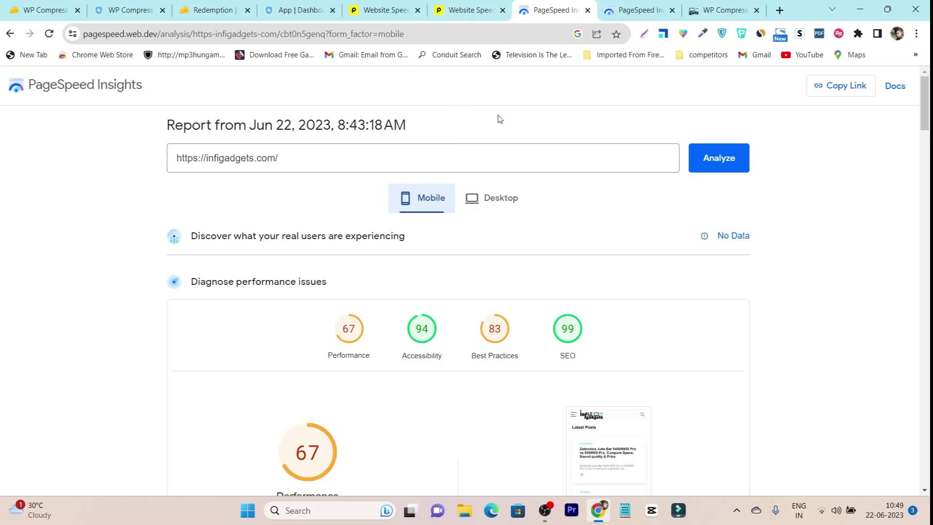
left_click(733, 9)
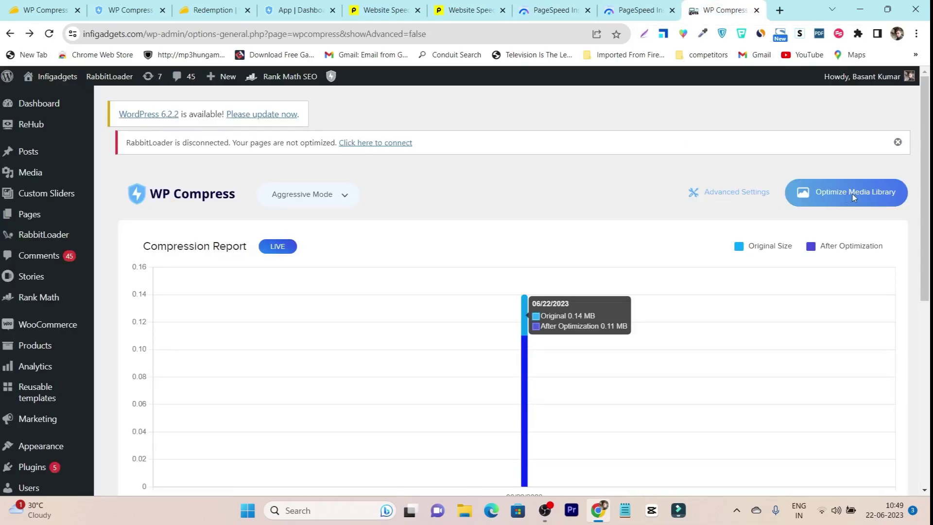
Review the WP Compress bulk page: 1 image to optimize, 382 restorable
left_click(852, 195)
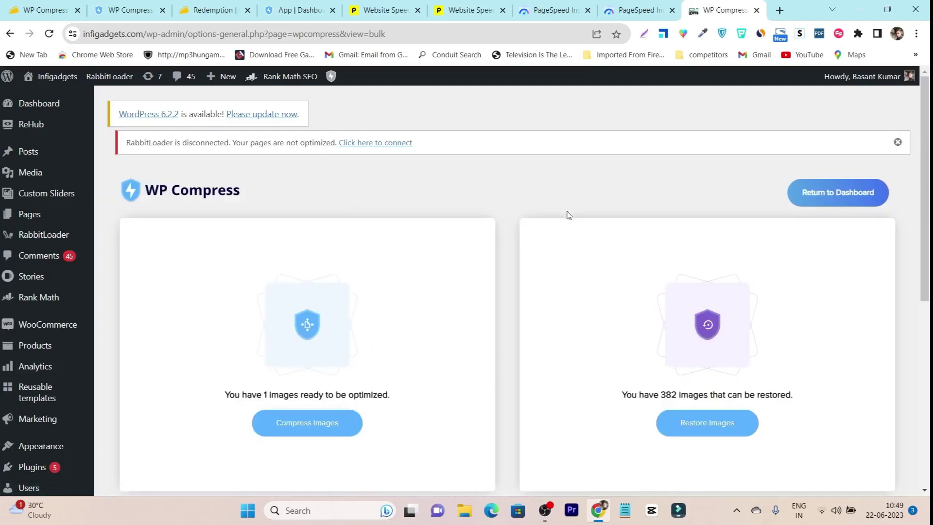
scroll(507, 256, "down", 3)
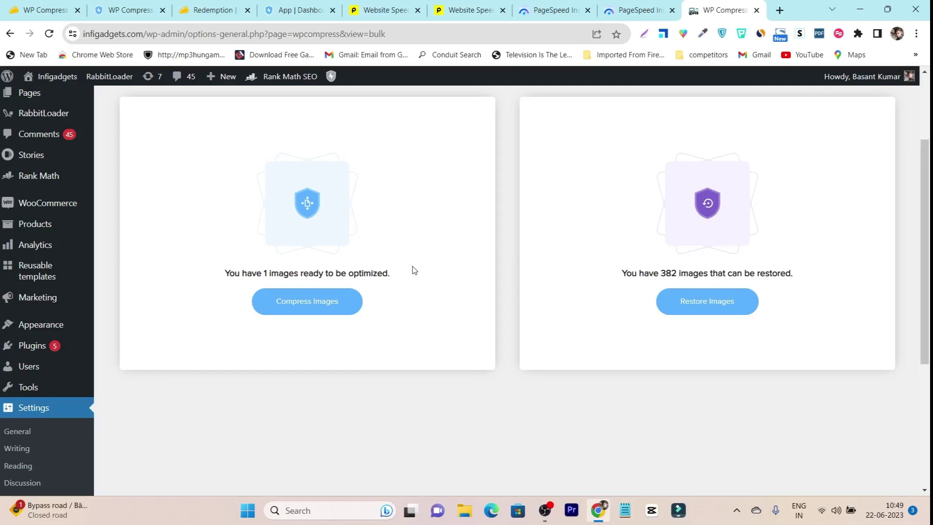
scroll(428, 280, "up", 3)
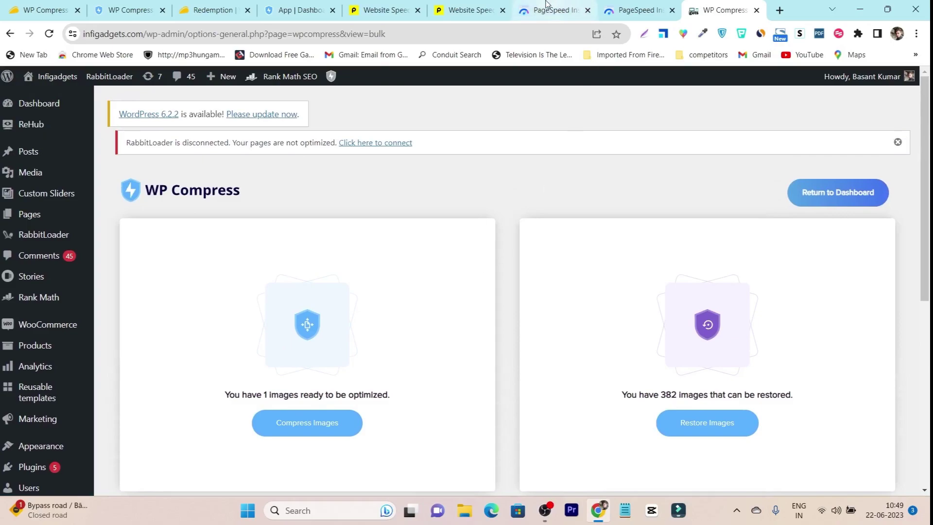
Glance at the PageSpeed Insights and Pingdom tabs, then recheck the WP Compress bulk page
left_click(634, 10)
left_click(383, 10)
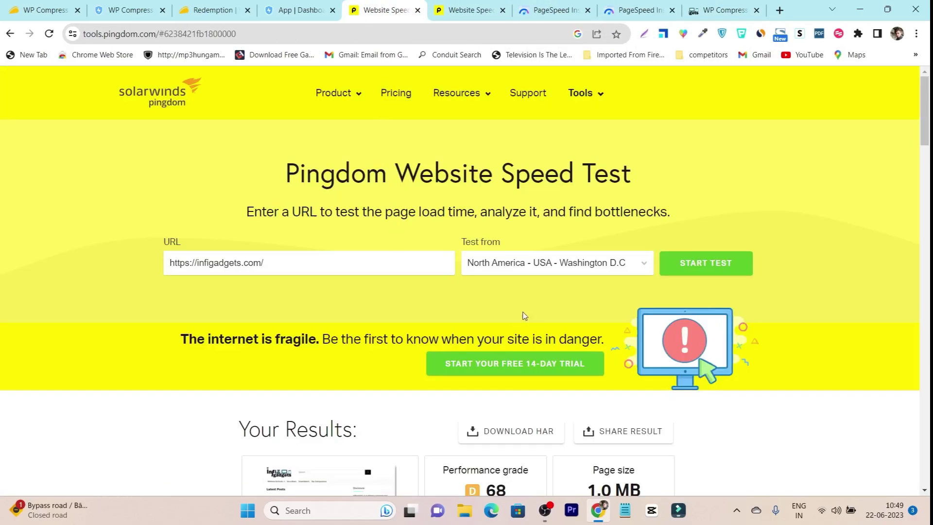
left_click(724, 10)
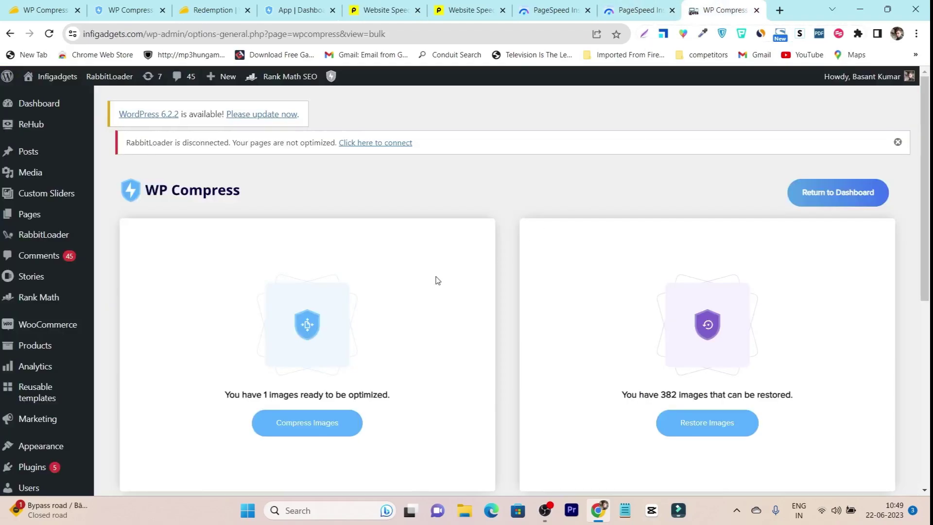
scroll(514, 246, "down", 6)
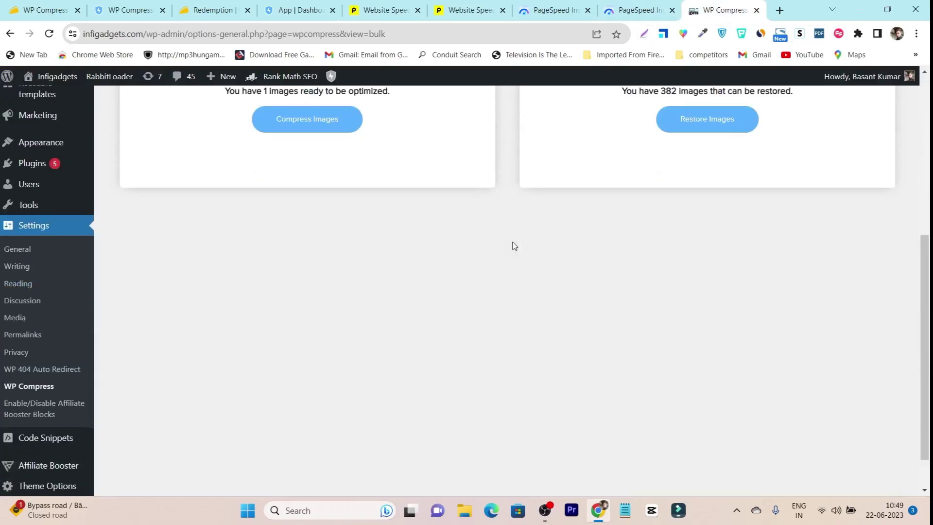
scroll(518, 246, "up", 5)
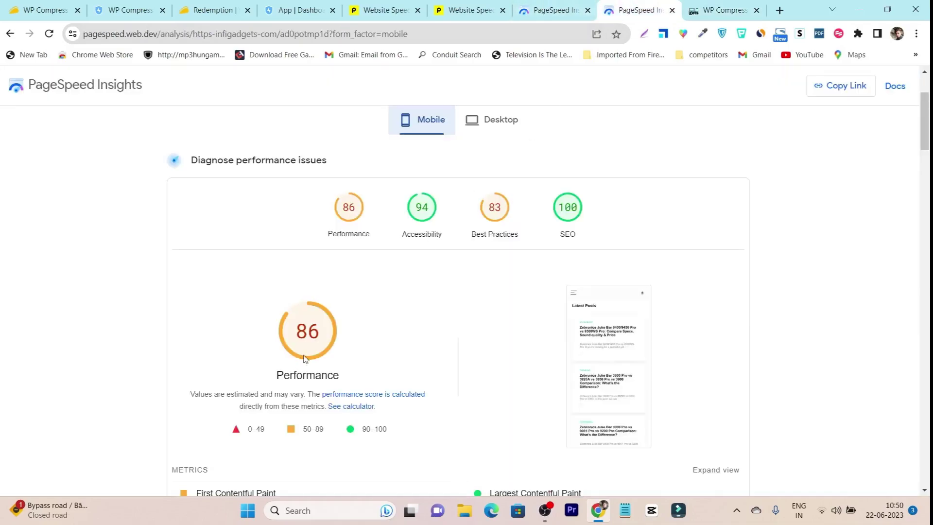
scroll(430, 370, "down", 4)
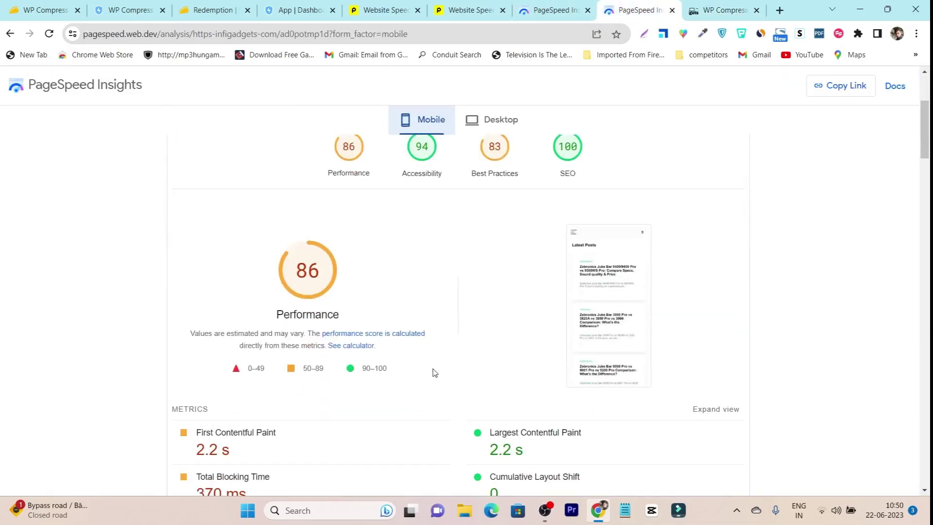
scroll(428, 395, "up", 4)
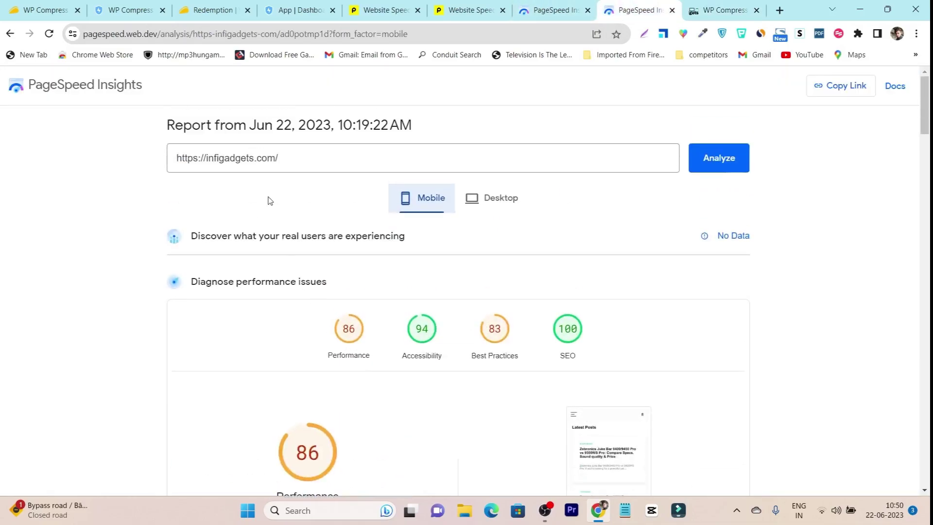
Look over the AppSumo WP Compress deal's TL;DR and At-a-glance, then return to the bulk page
left_click(42, 6)
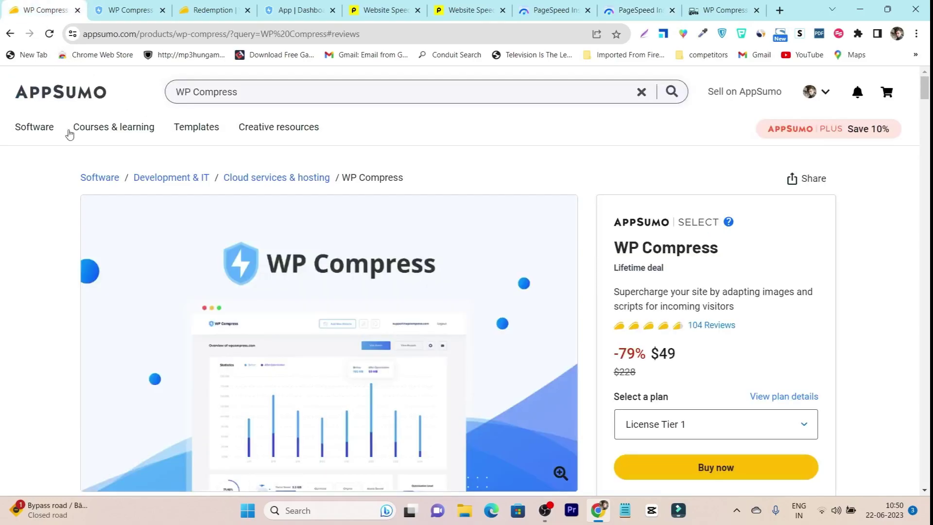
scroll(450, 269, "down", 9)
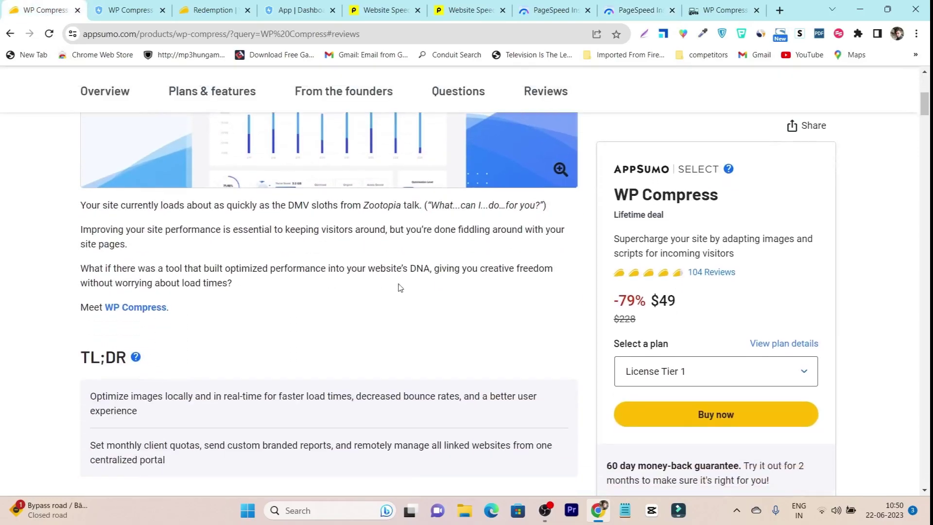
scroll(263, 290, "down", 8)
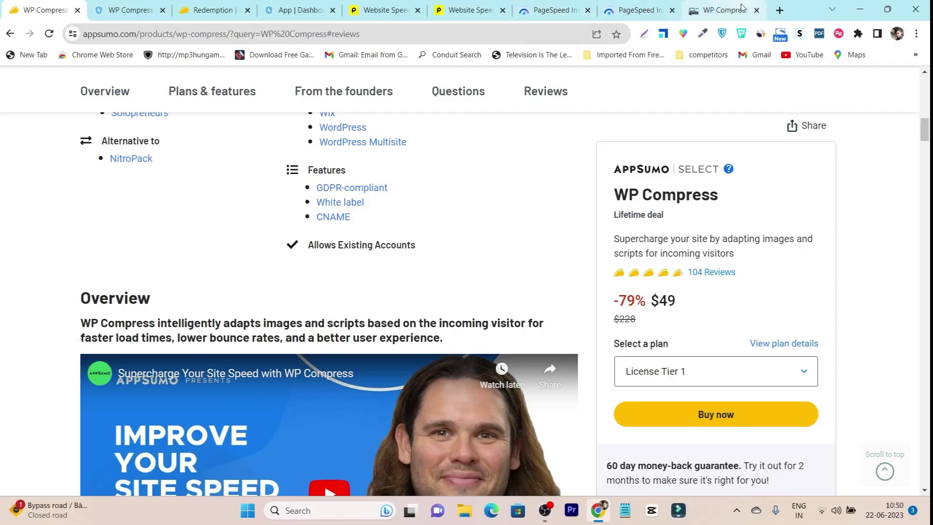
left_click(742, 7)
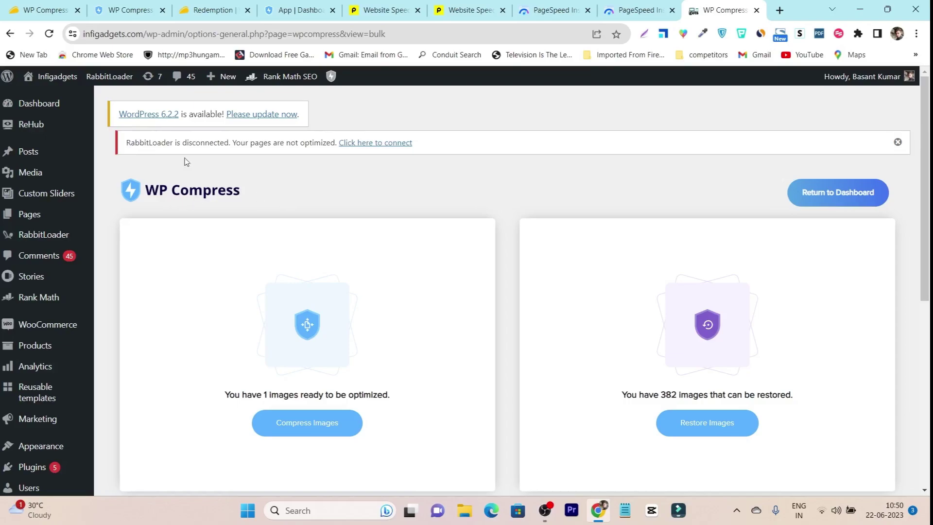
Scroll the AppSumo WP Compress deal back up to its Overview and features
left_click(44, 3)
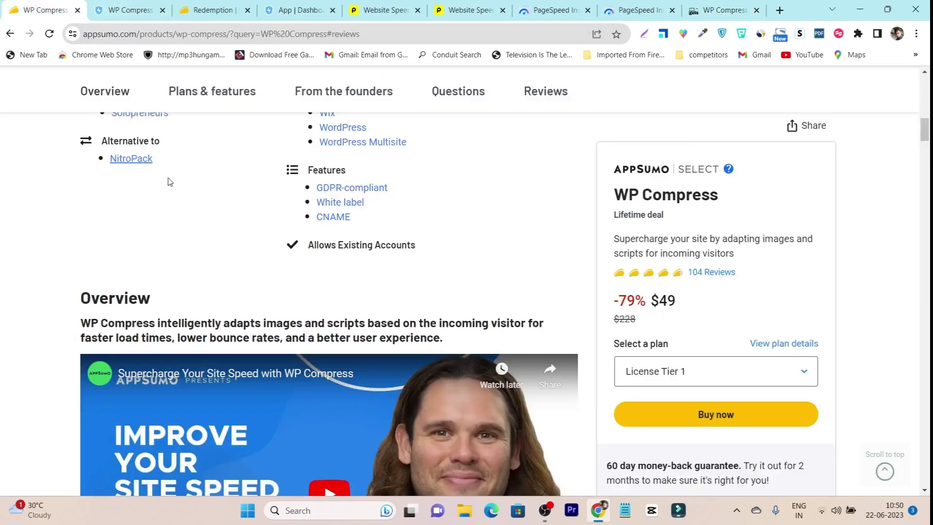
scroll(401, 249, "up", 5)
scroll(402, 249, "up", 6)
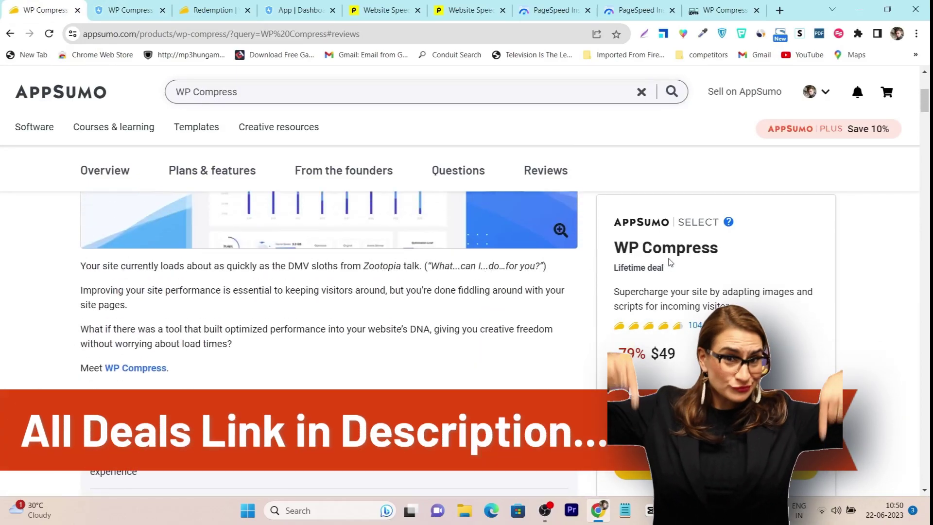
scroll(669, 262, "up", 1)
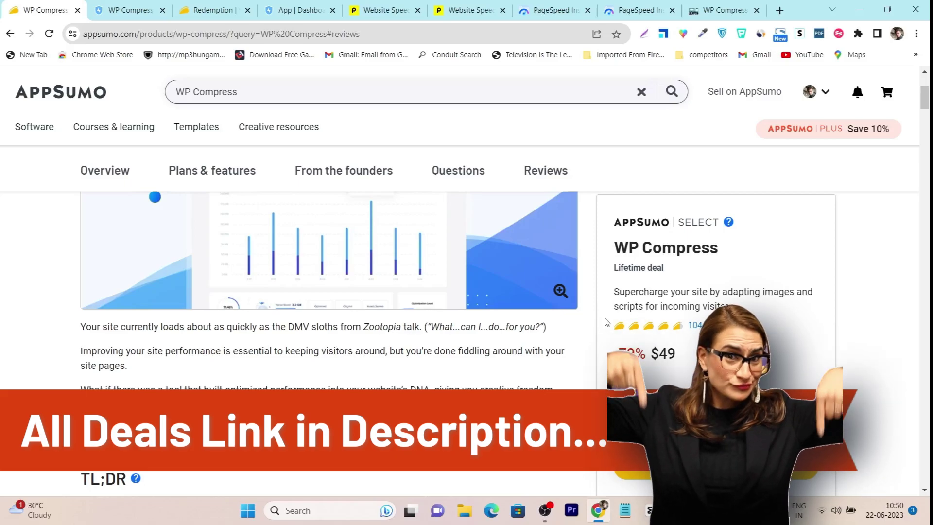
scroll(610, 291, "down", 6)
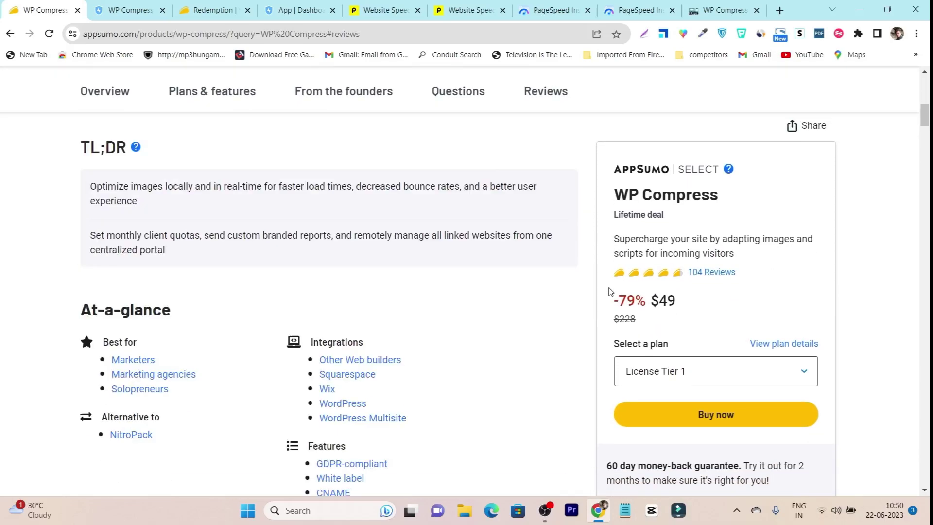
scroll(610, 290, "down", 11)
scroll(534, 288, "up", 10)
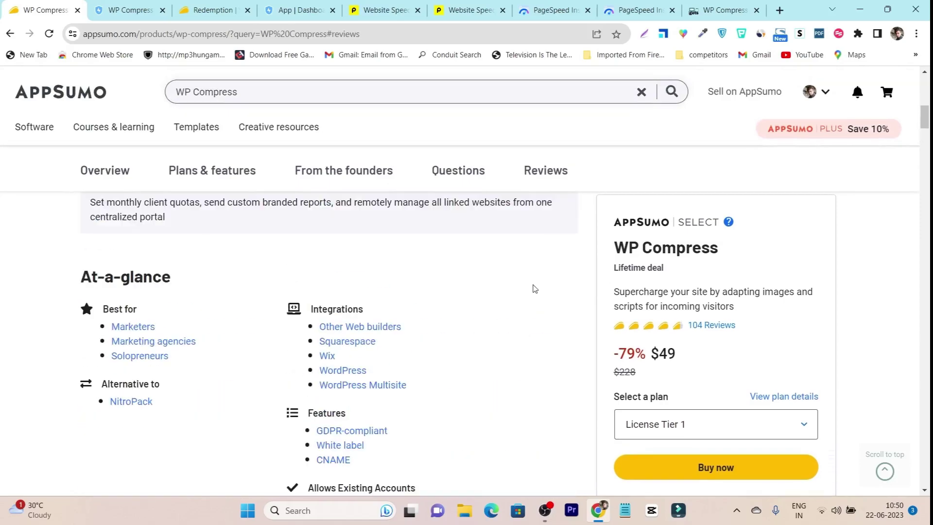
scroll(534, 289, "up", 8)
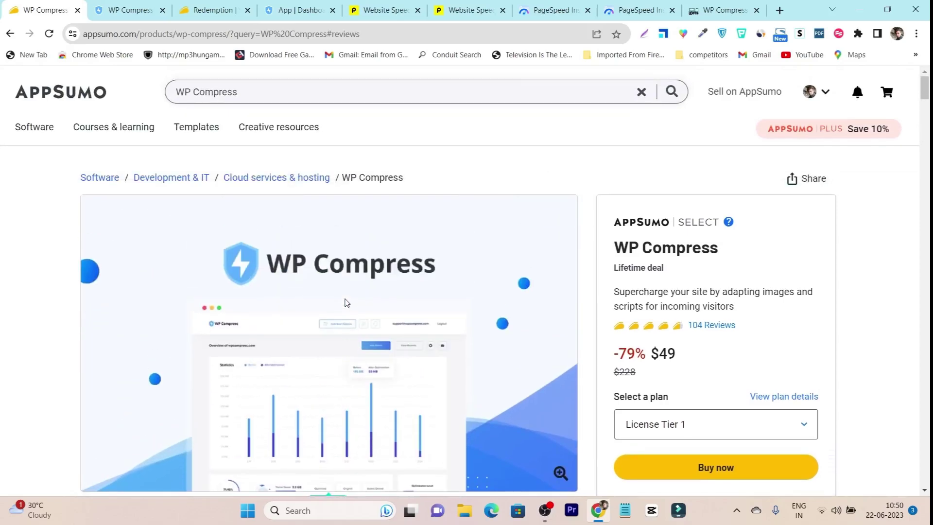
Scroll down to License Tier pricing ($49, $99, $159) and From the founders
scroll(346, 303, "down", 10)
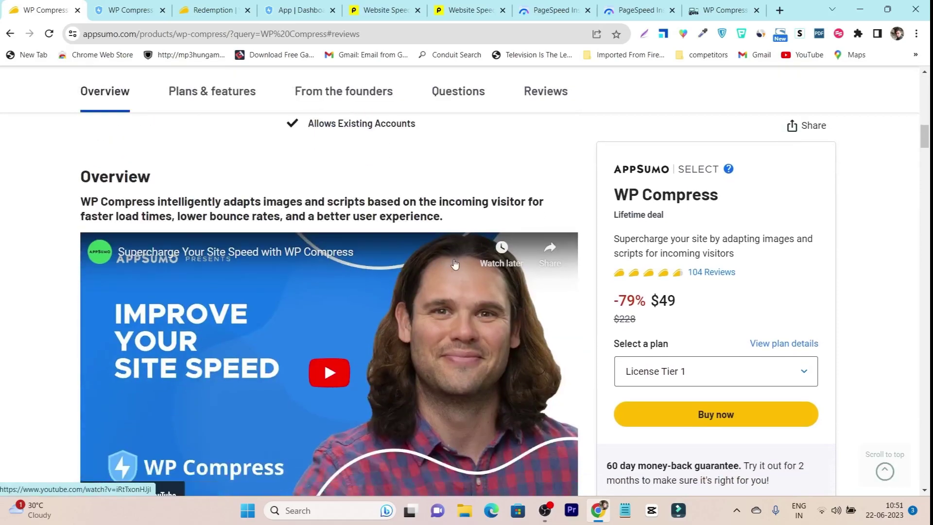
scroll(455, 263, "down", 10)
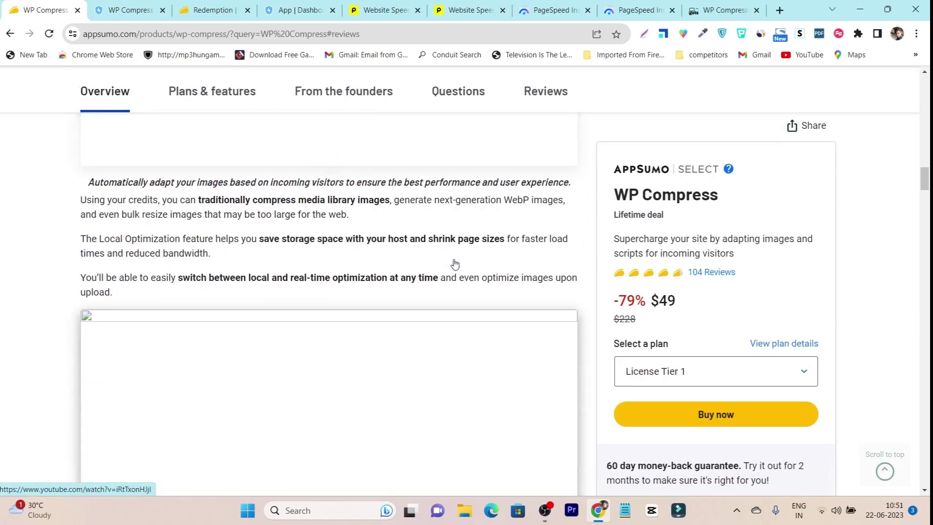
scroll(454, 263, "down", 10)
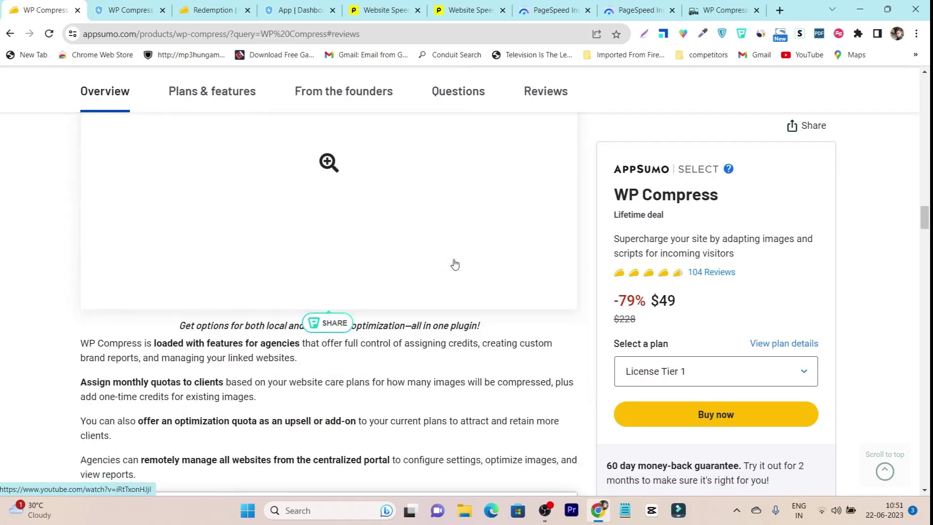
scroll(454, 264, "down", 5)
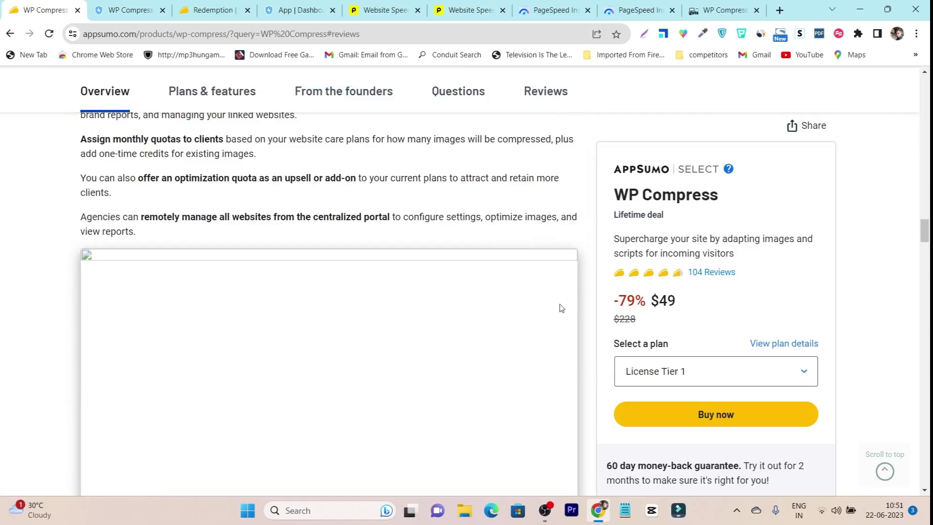
scroll(561, 307, "up", 8)
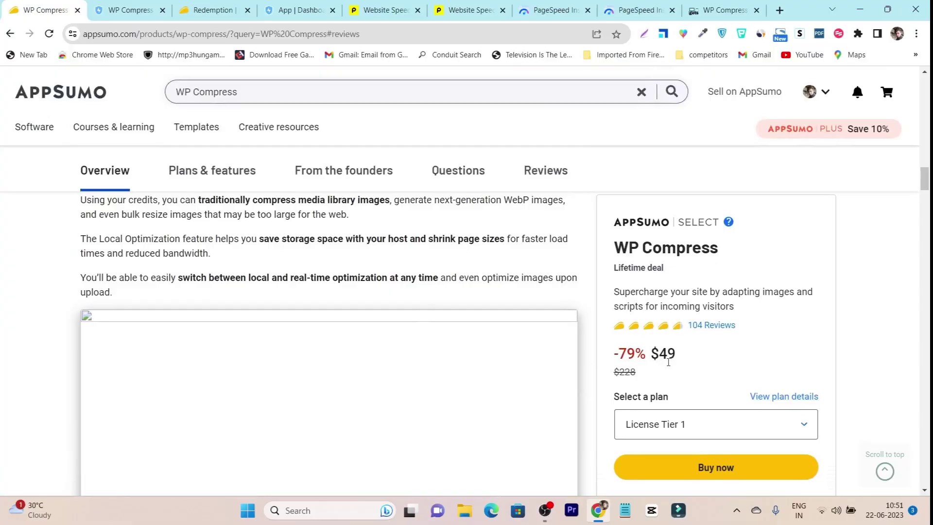
scroll(666, 365, "down", 12)
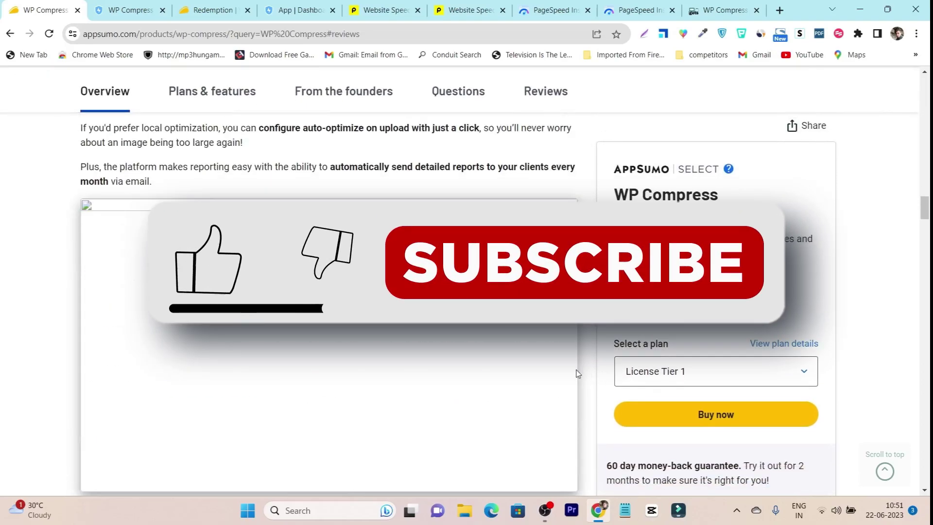
scroll(591, 337, "down", 12)
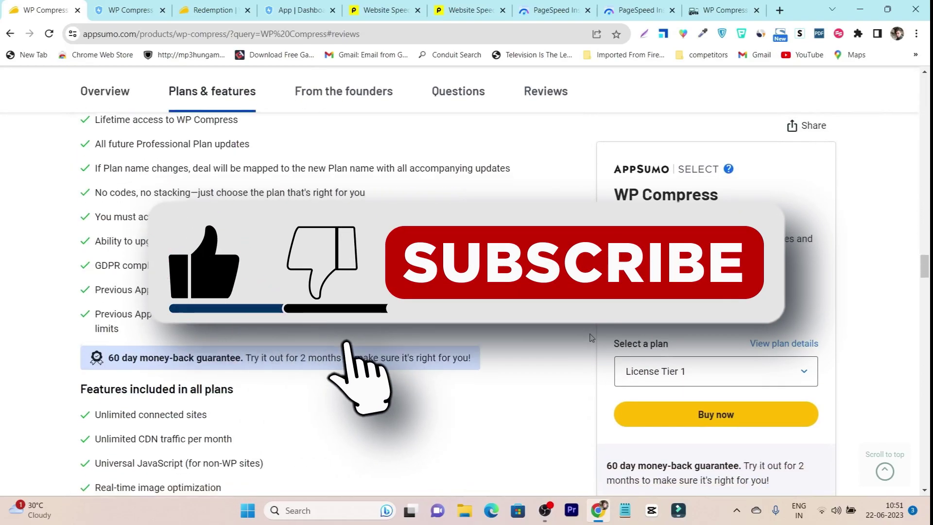
scroll(508, 347, "down", 7)
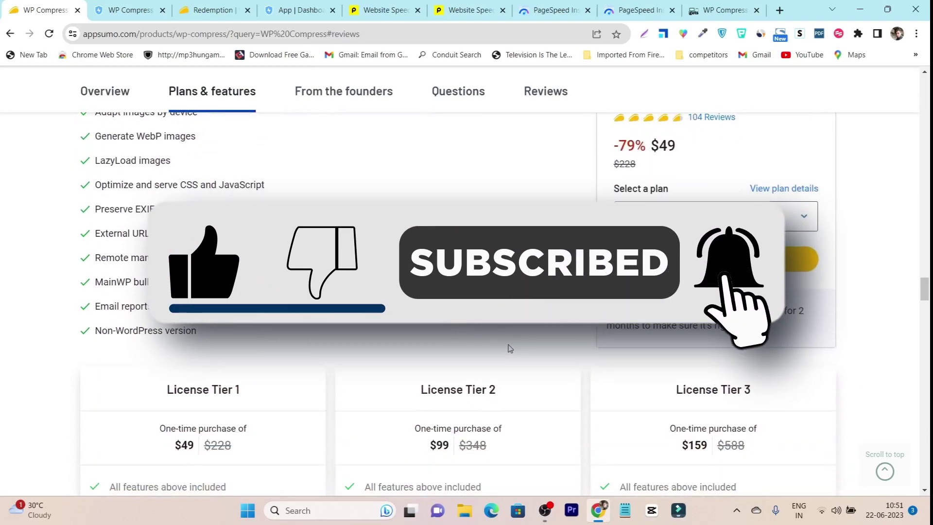
scroll(508, 348, "down", 6)
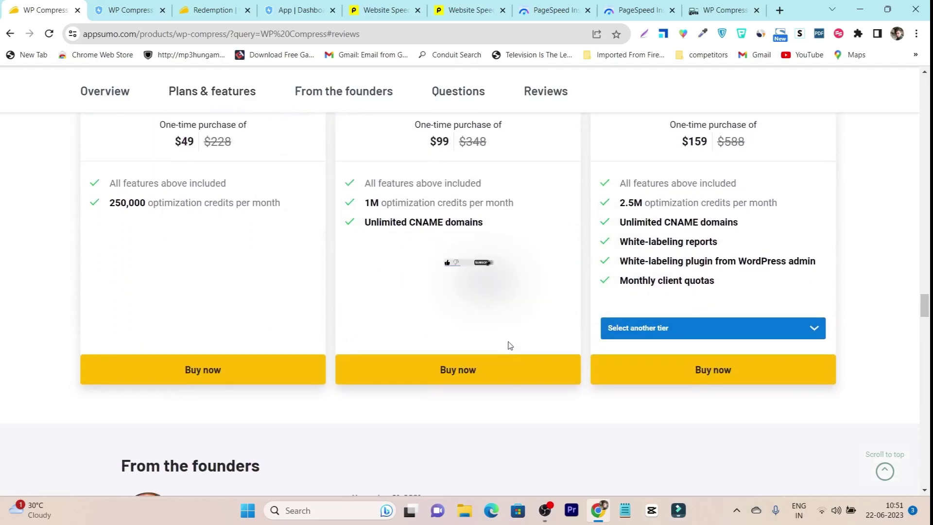